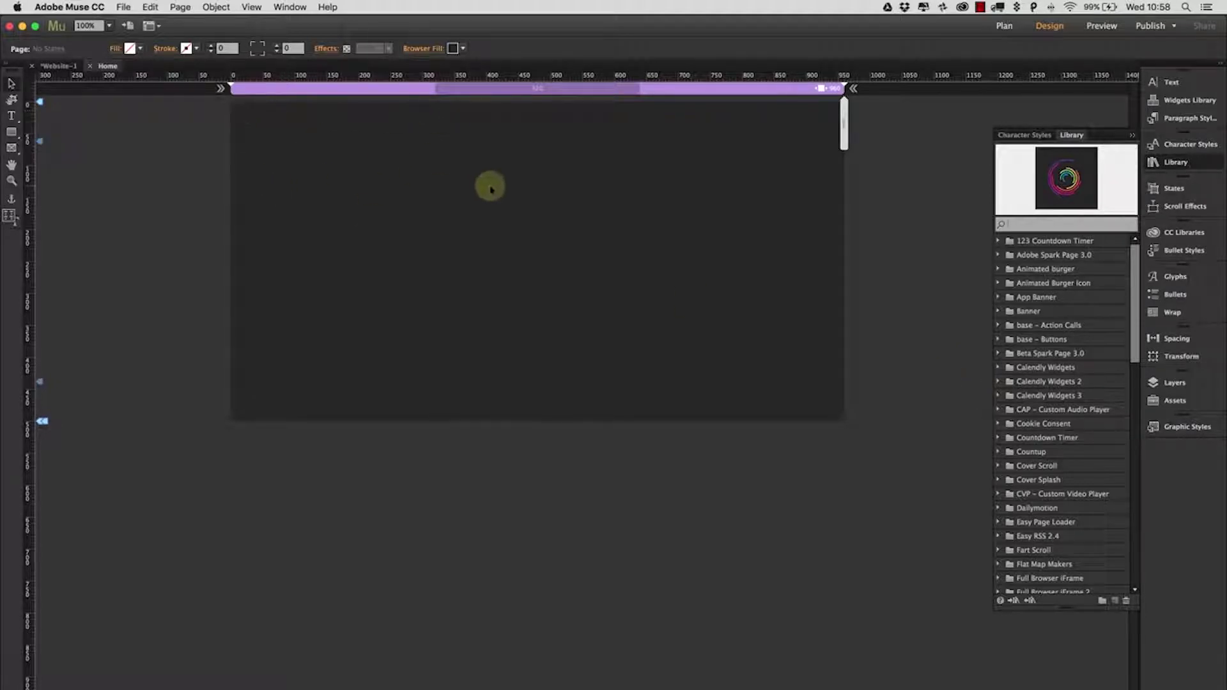
scroll(491, 182, left, 2)
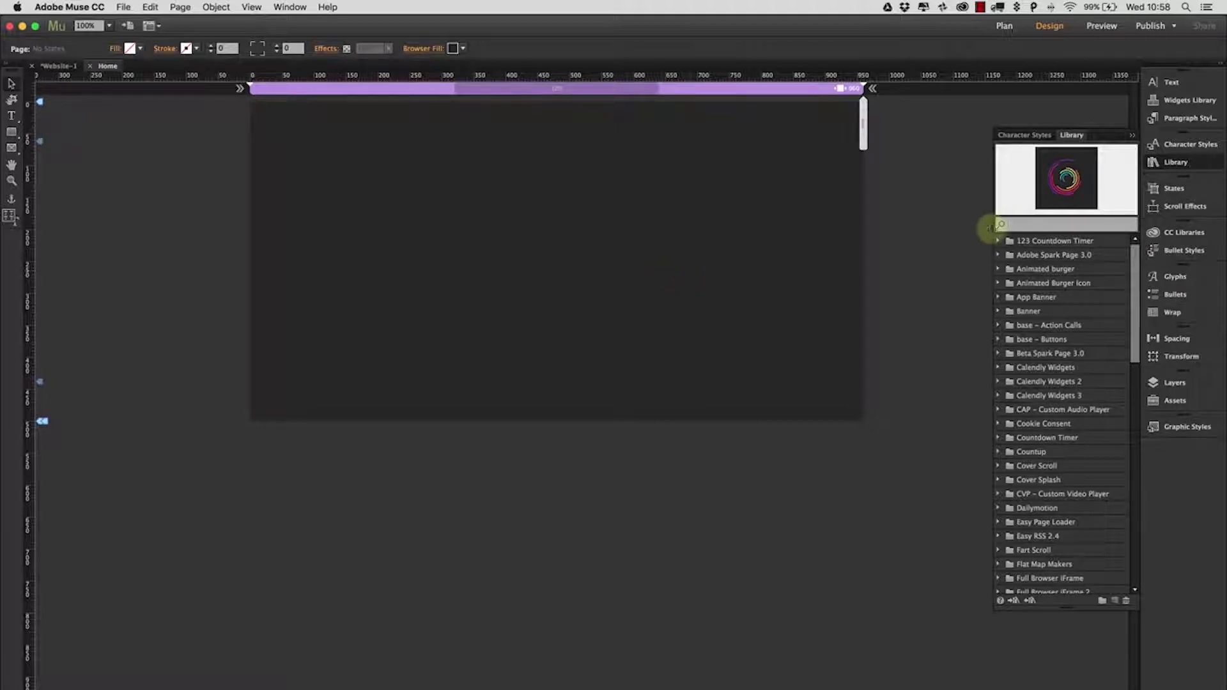
text(gif)
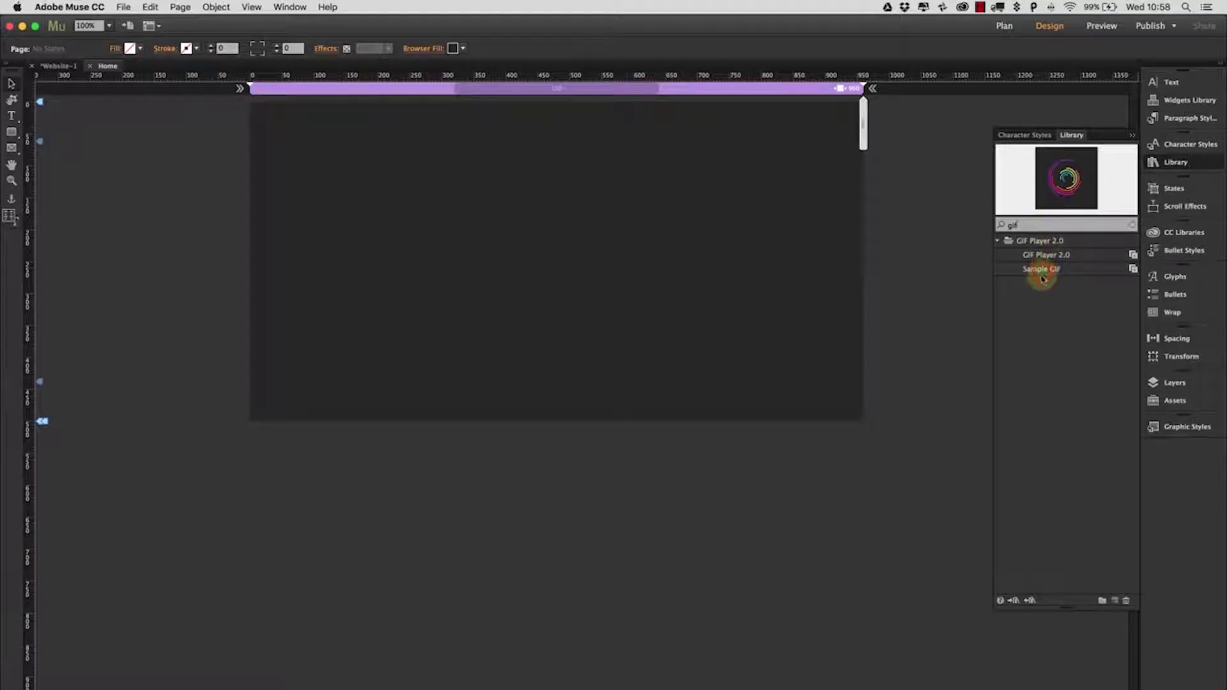
Place the Sample GIF spinner centred near the top of the page and preview it in the browser.
click(1042, 271)
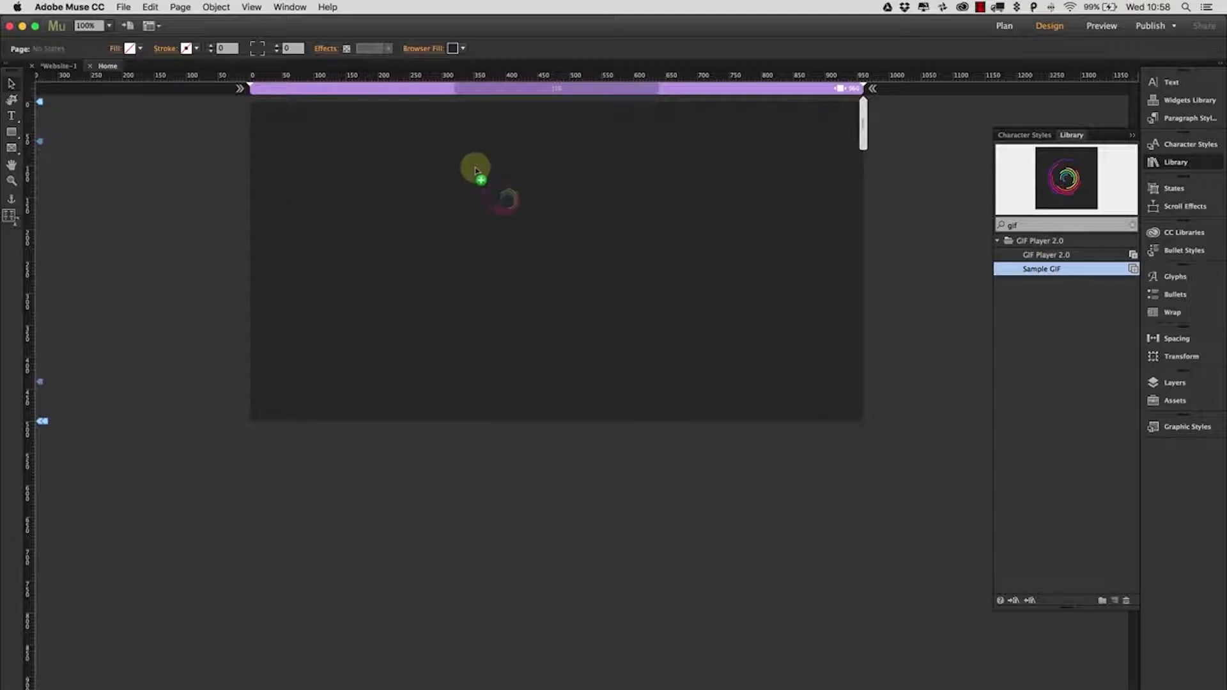
drag(1076, 187, 537, 206)
drag(607, 232, 582, 206)
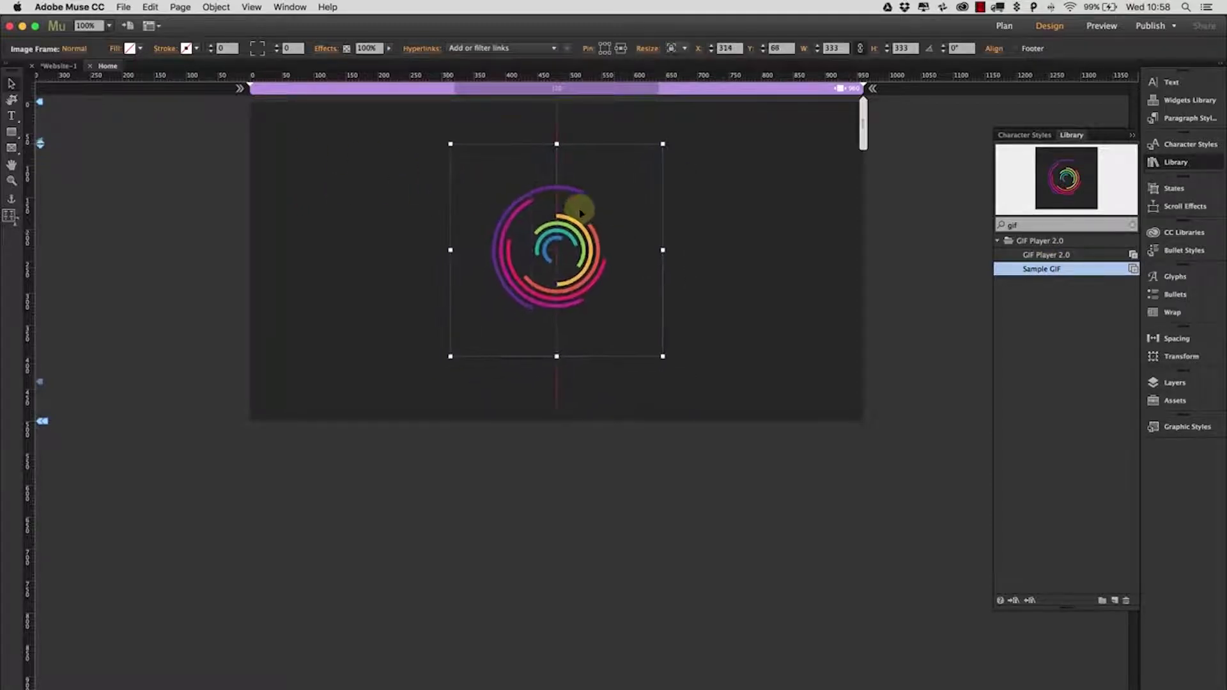
click(723, 211)
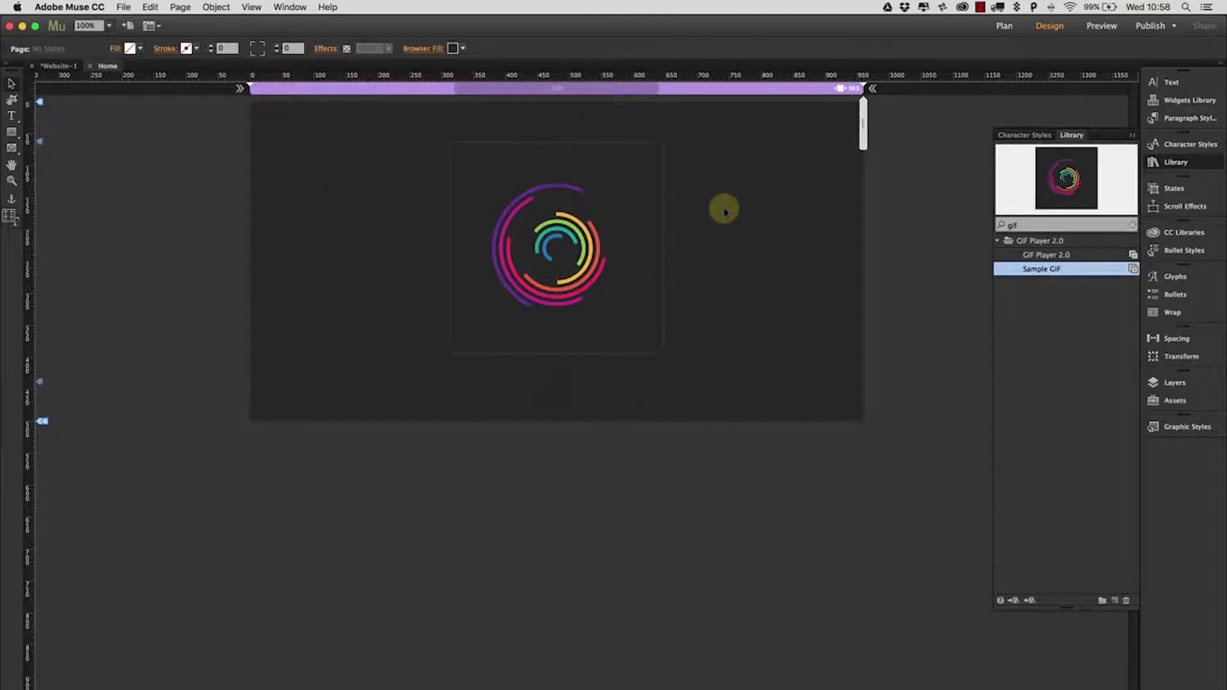
key(super+shift+e)
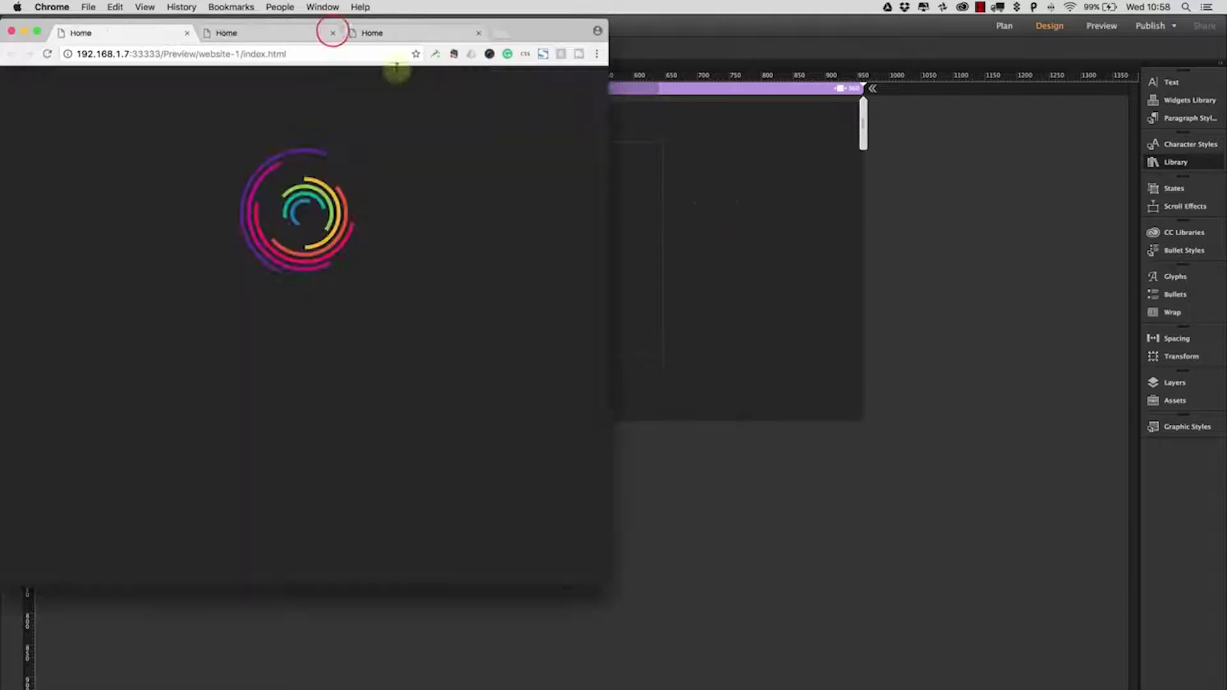
Close the duplicate preview tabs, enlarge the window to watch the spiral animate, then close it.
click(332, 33)
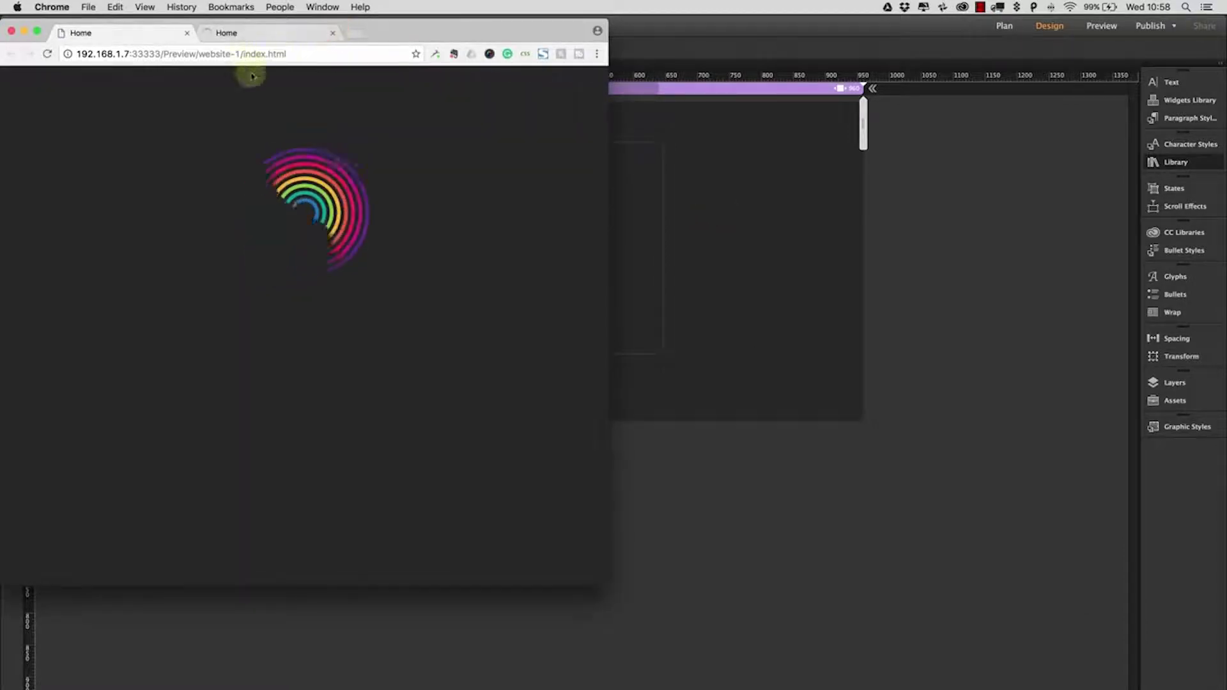
click(333, 33)
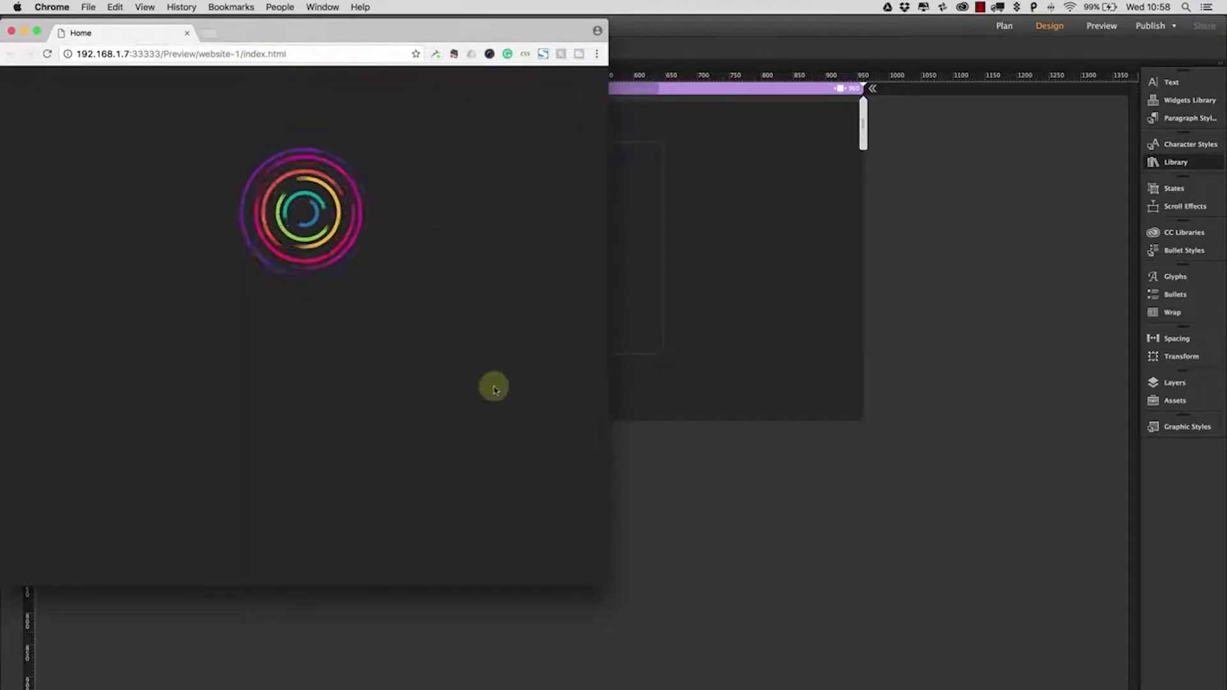
drag(606, 579, 758, 651)
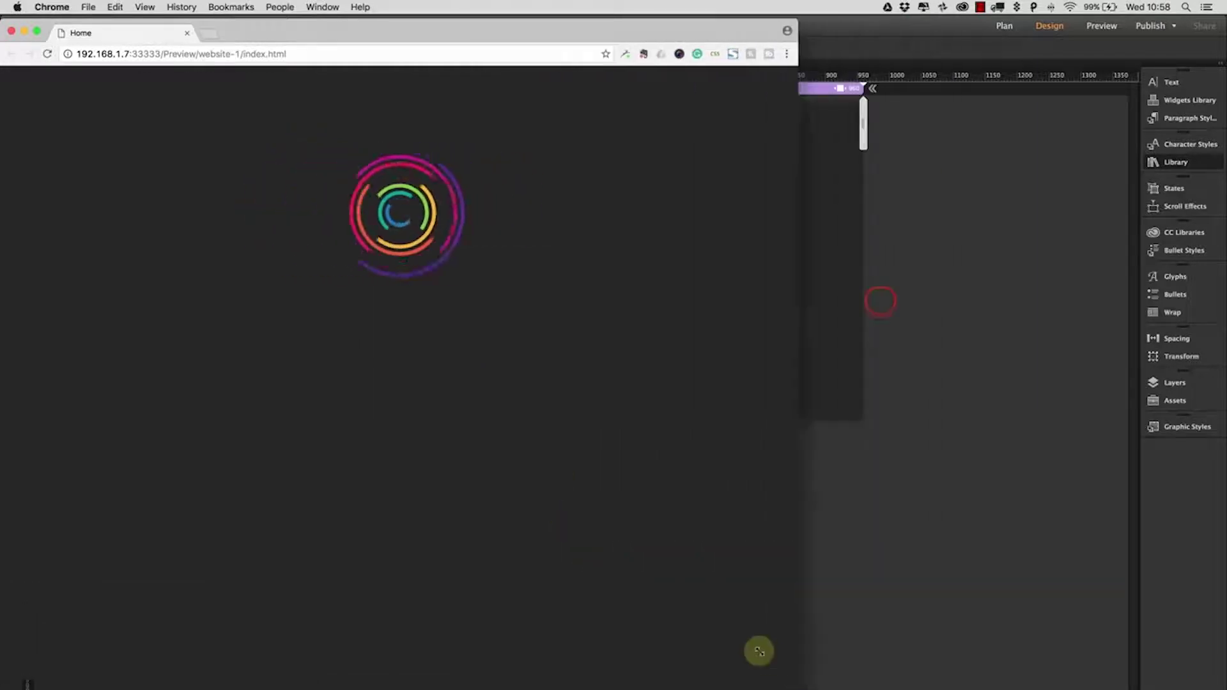
click(880, 301)
Set the spinner image's resizing to Responsive Width and Height.
click(476, 193)
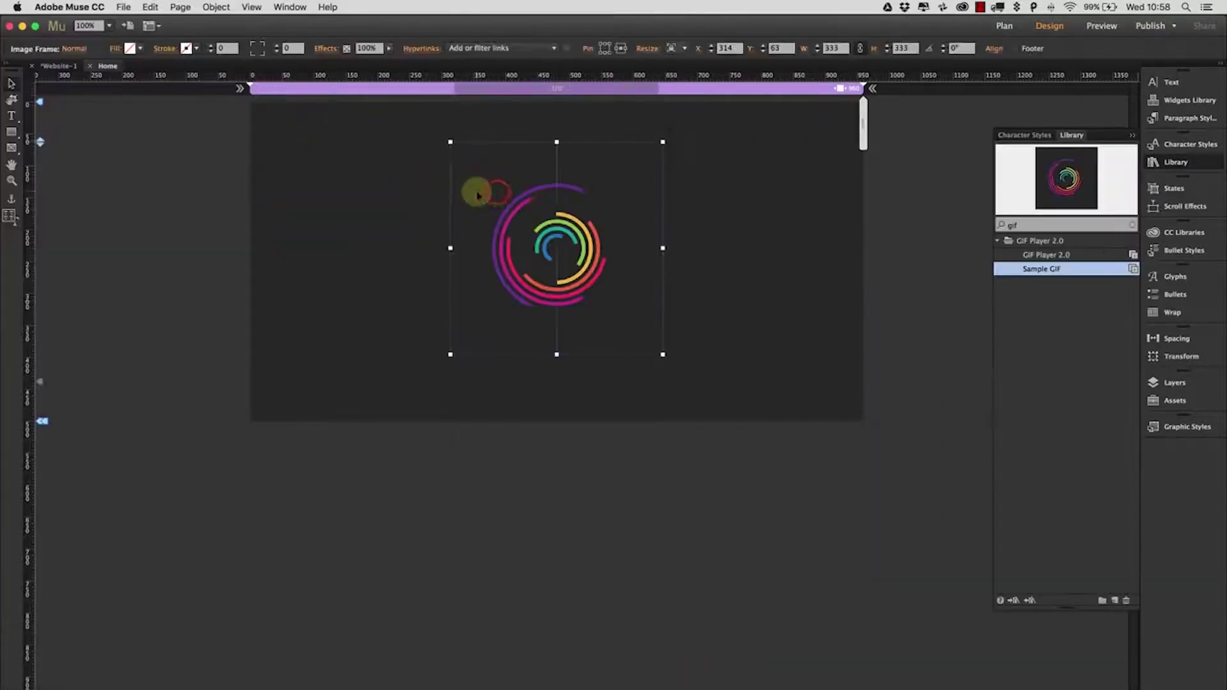
click(684, 51)
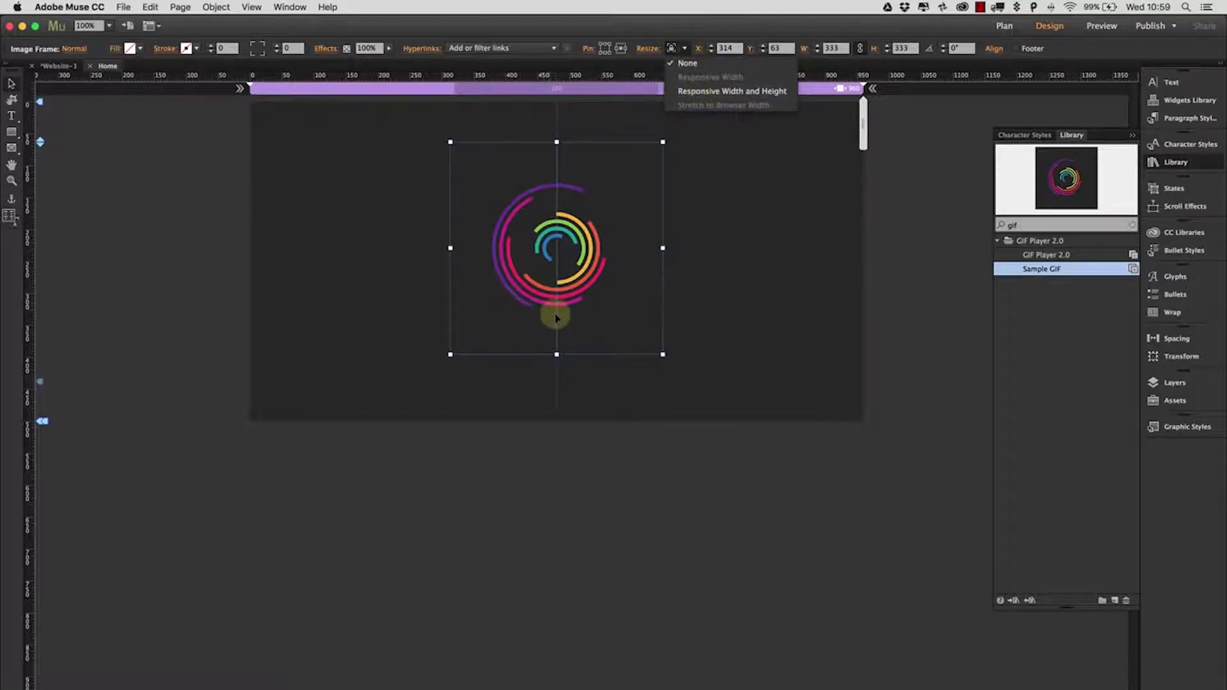
click(694, 90)
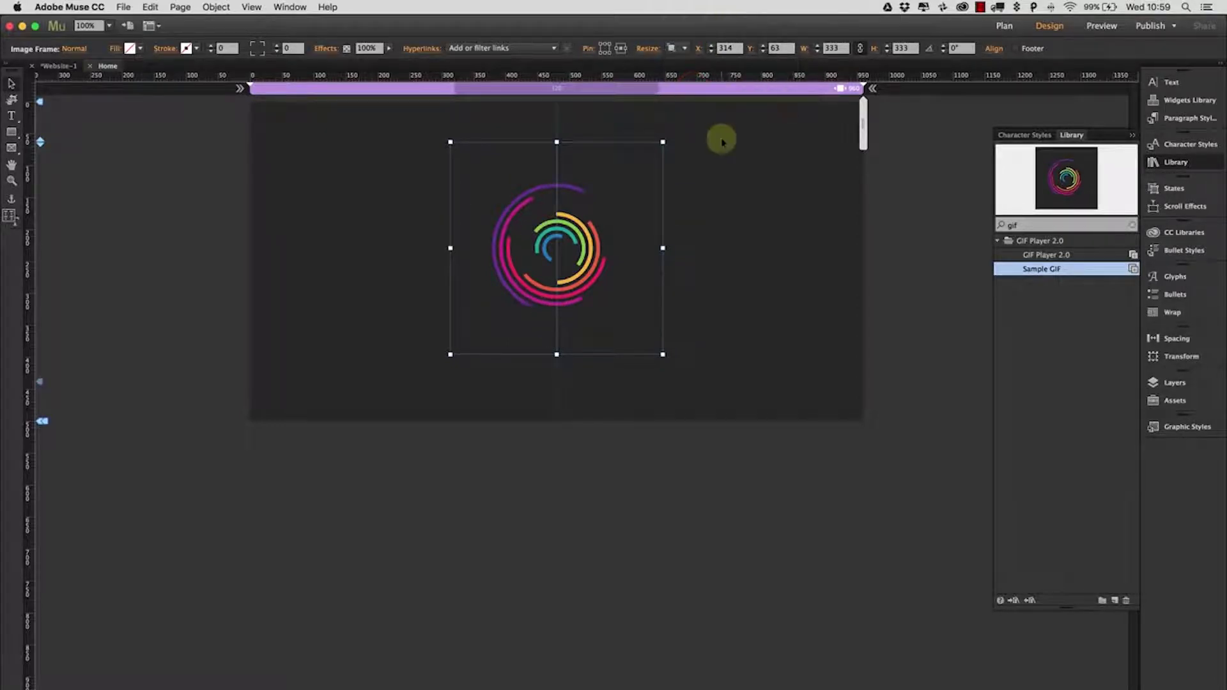
click(763, 271)
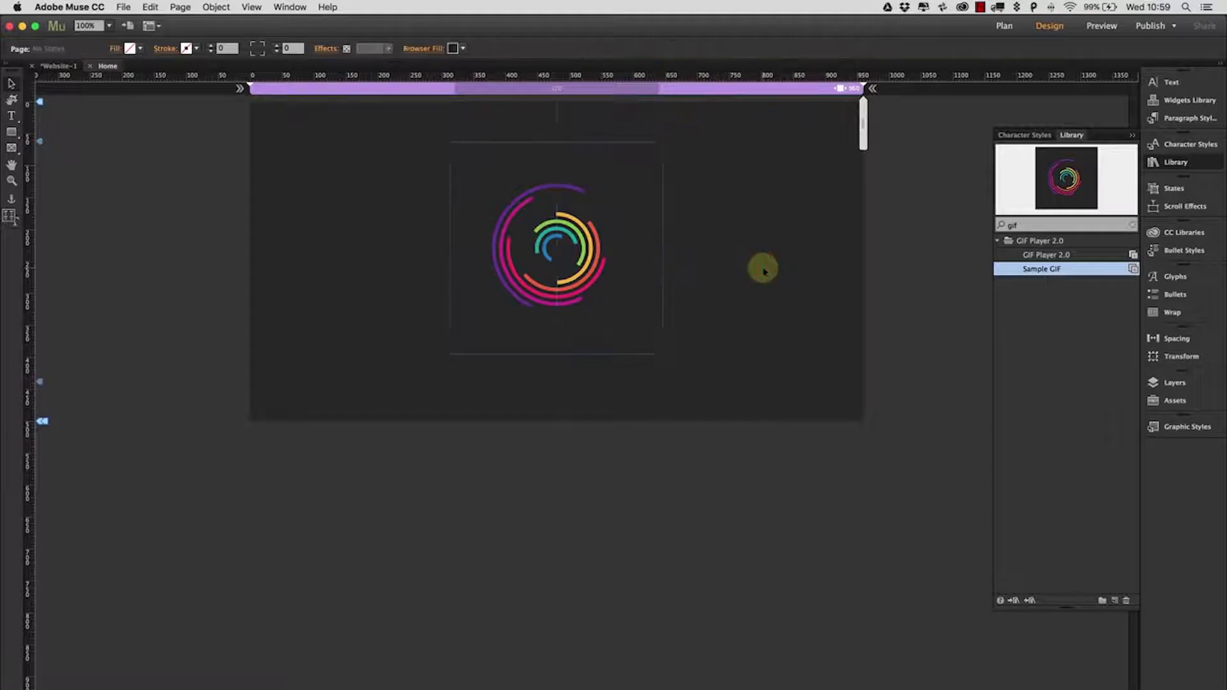
Preview the page and shrink the Chrome window to confirm the spinner scales down.
key(super+shift+e)
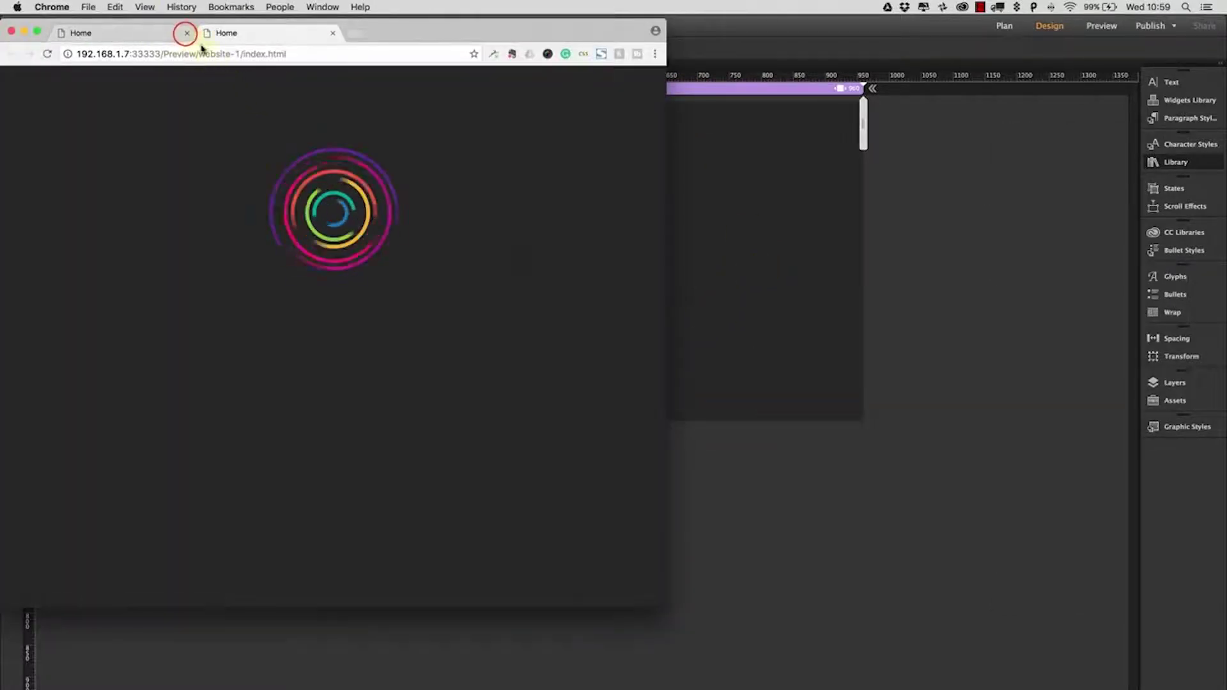
click(188, 32)
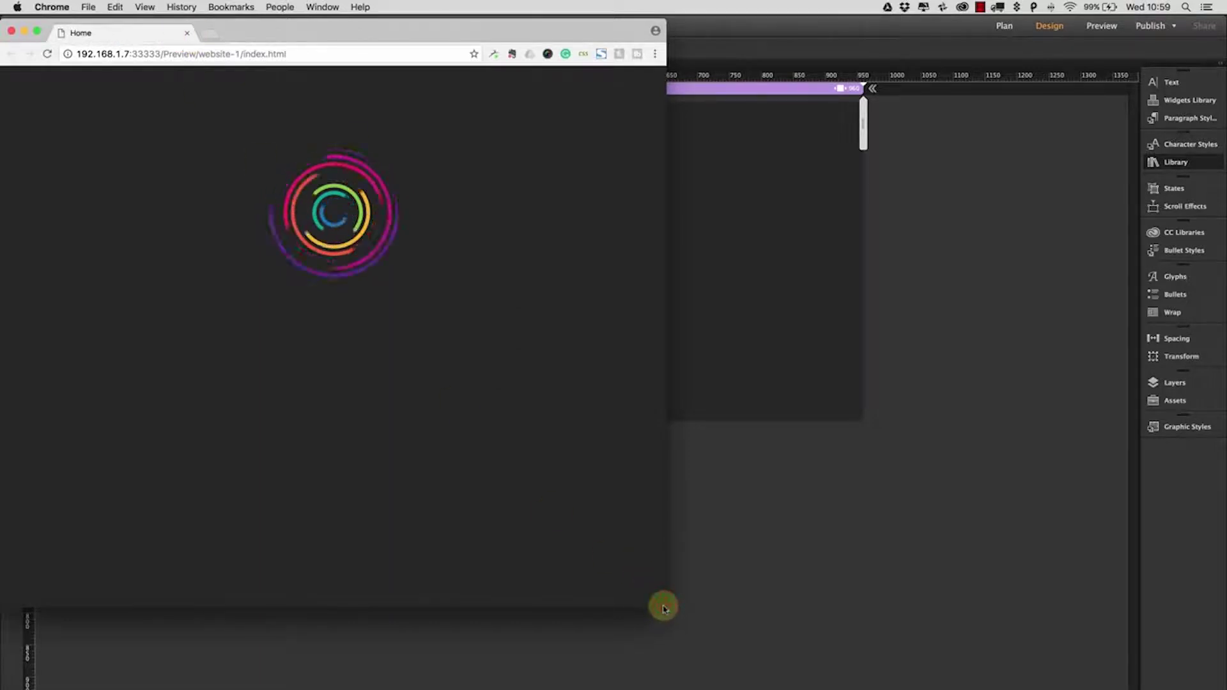
mouse_move(659, 602)
mouse_down()
mouse_move(503, 460)
mouse_move(205, 274)
mouse_up()
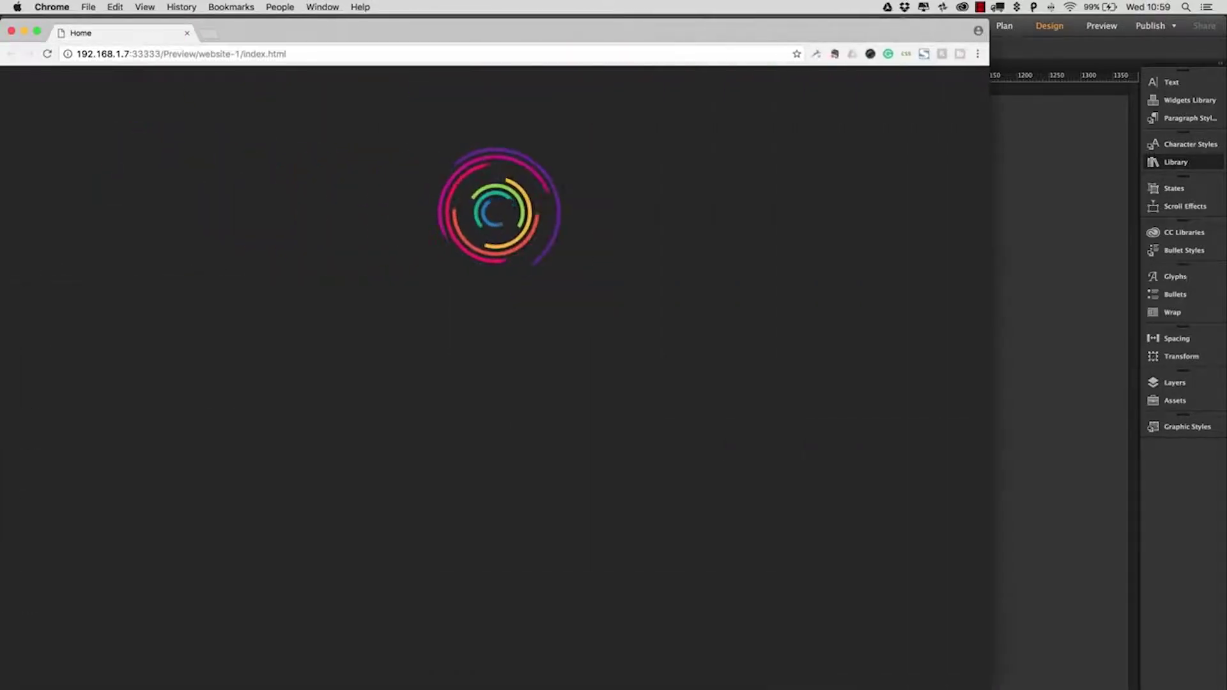
drag(989, 689, 318, 287)
click(186, 33)
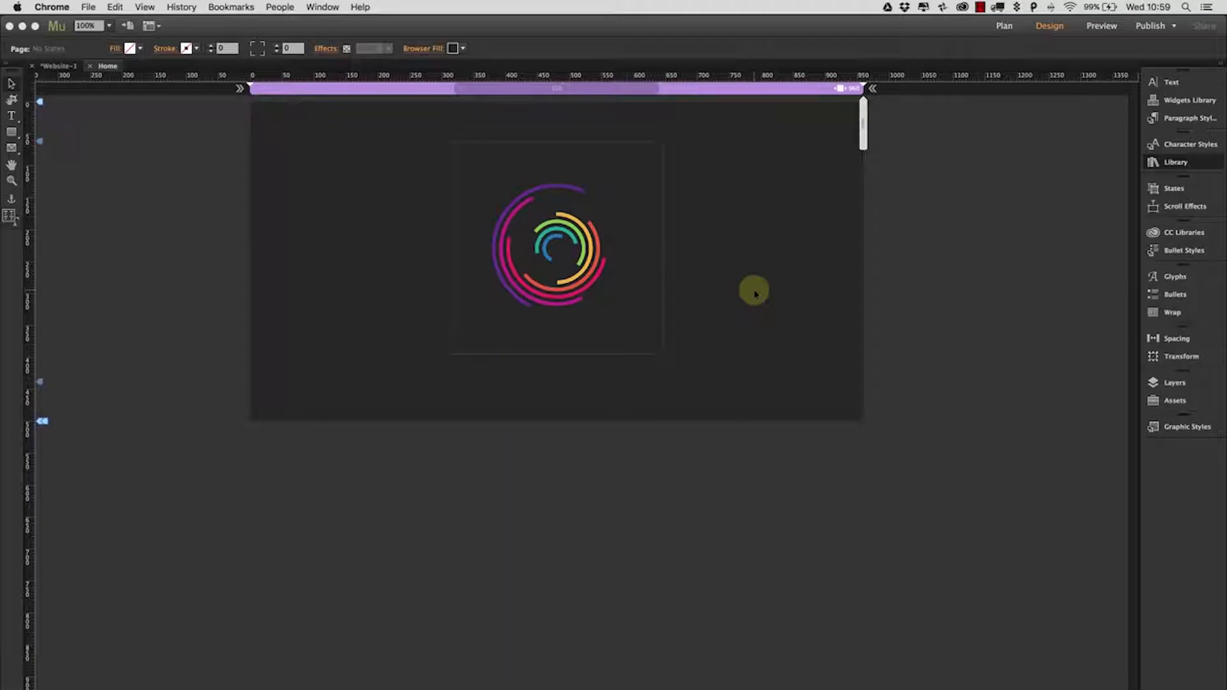
Bring the Muse layout back to the front with the filtered GIF library showing.
click(755, 293)
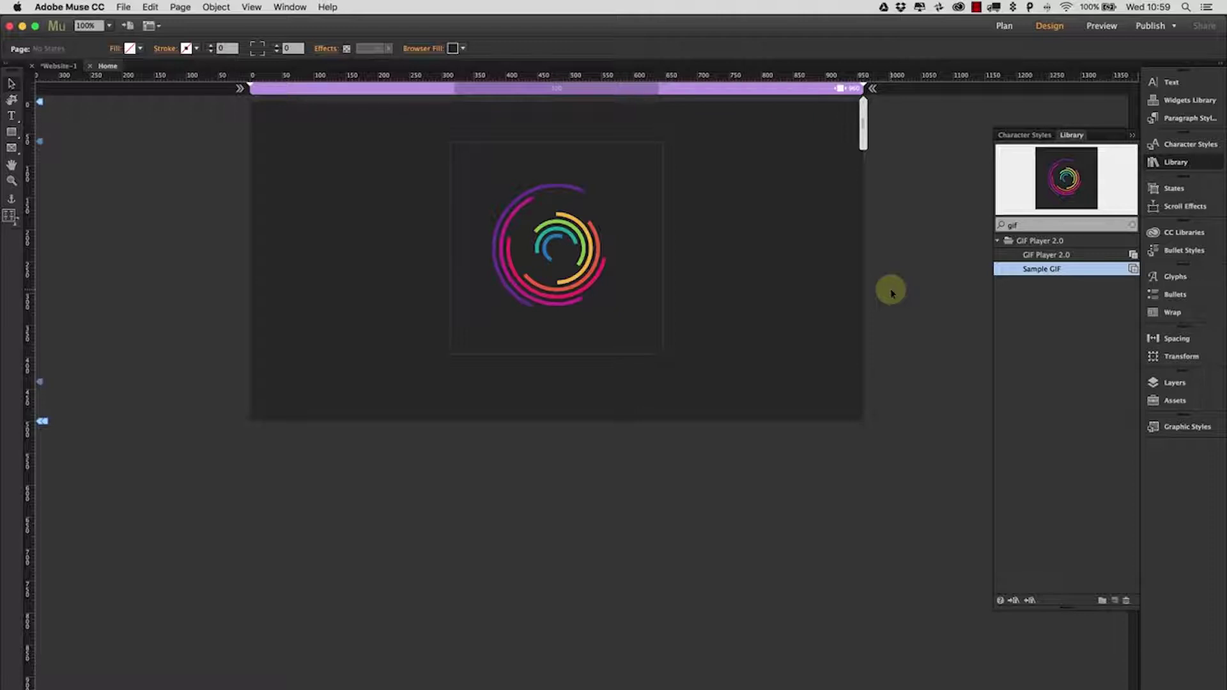
Add GIF Player 2.0 to the page with class GIF, hover activation and infinite playback.
click(1044, 253)
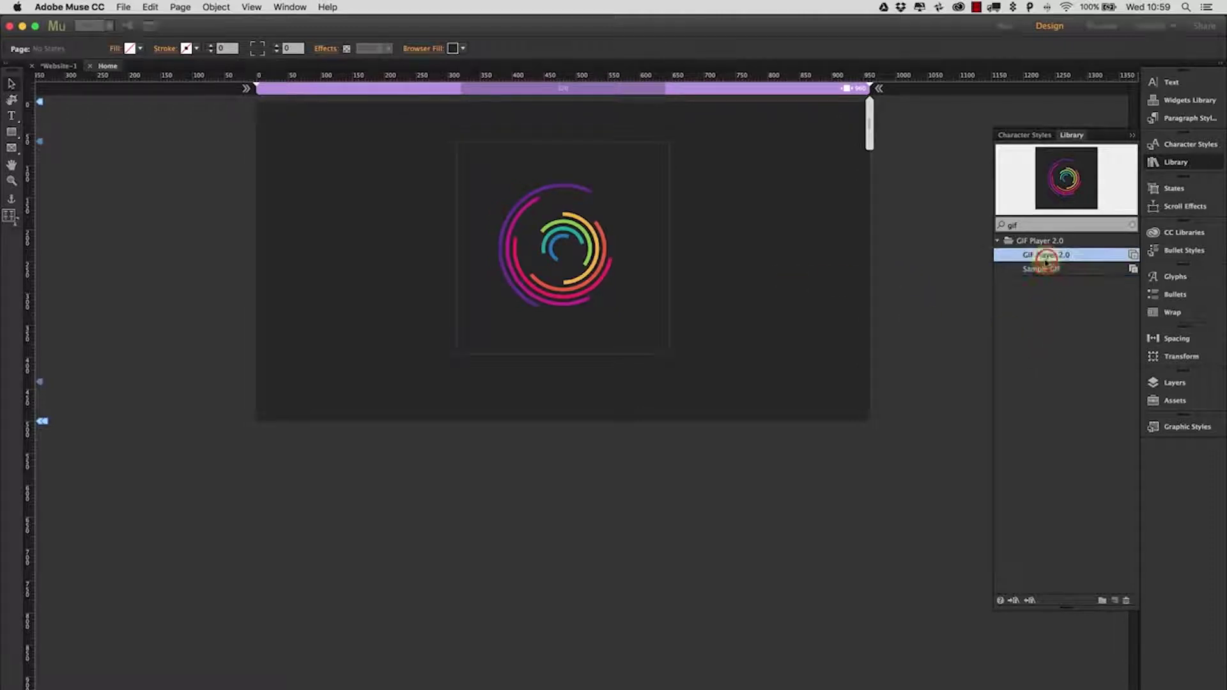
drag(1060, 187, 453, 119)
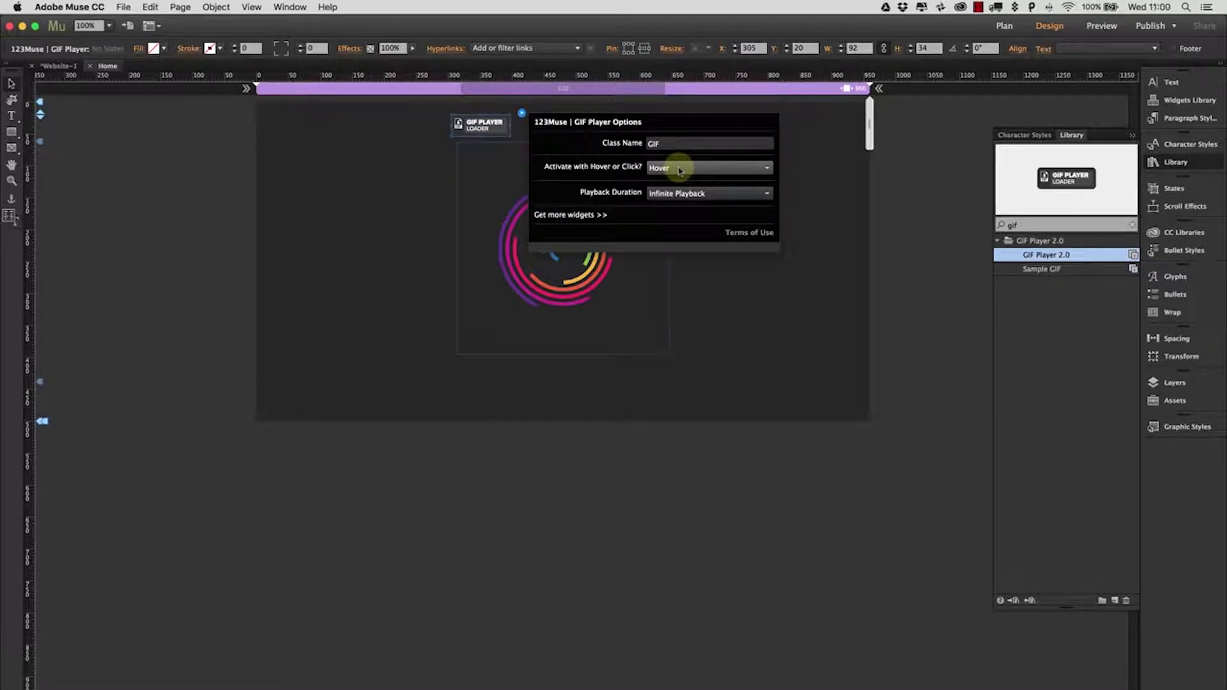
click(658, 193)
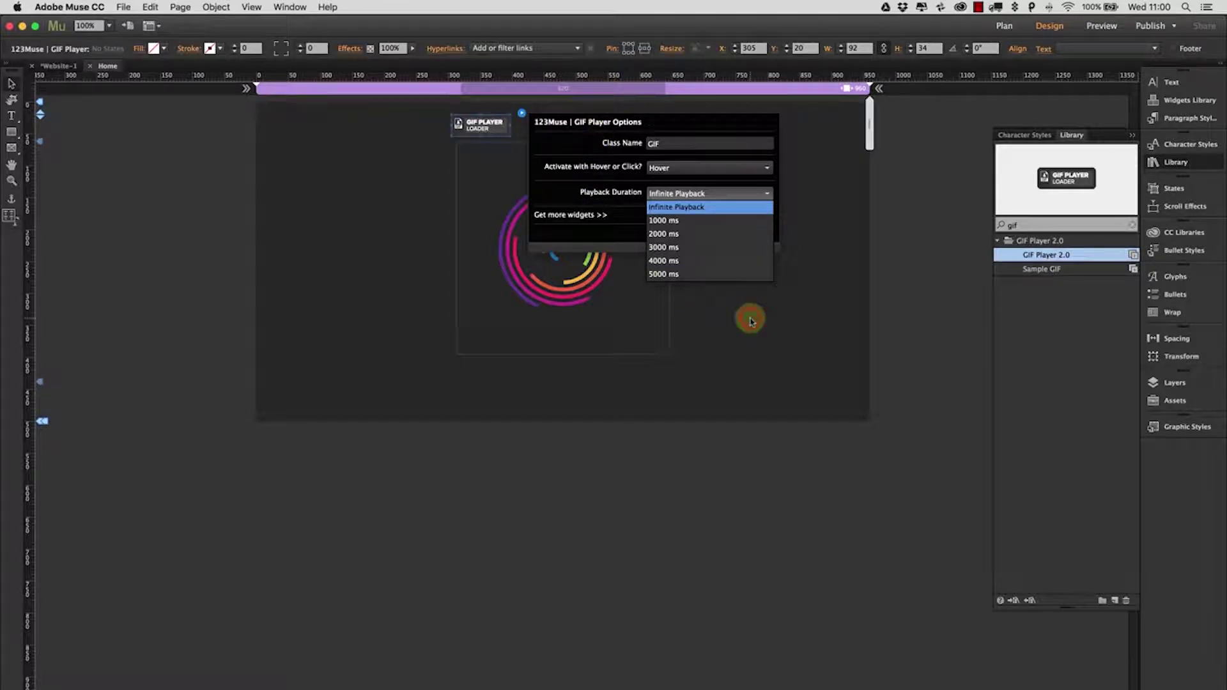
click(814, 306)
click(816, 307)
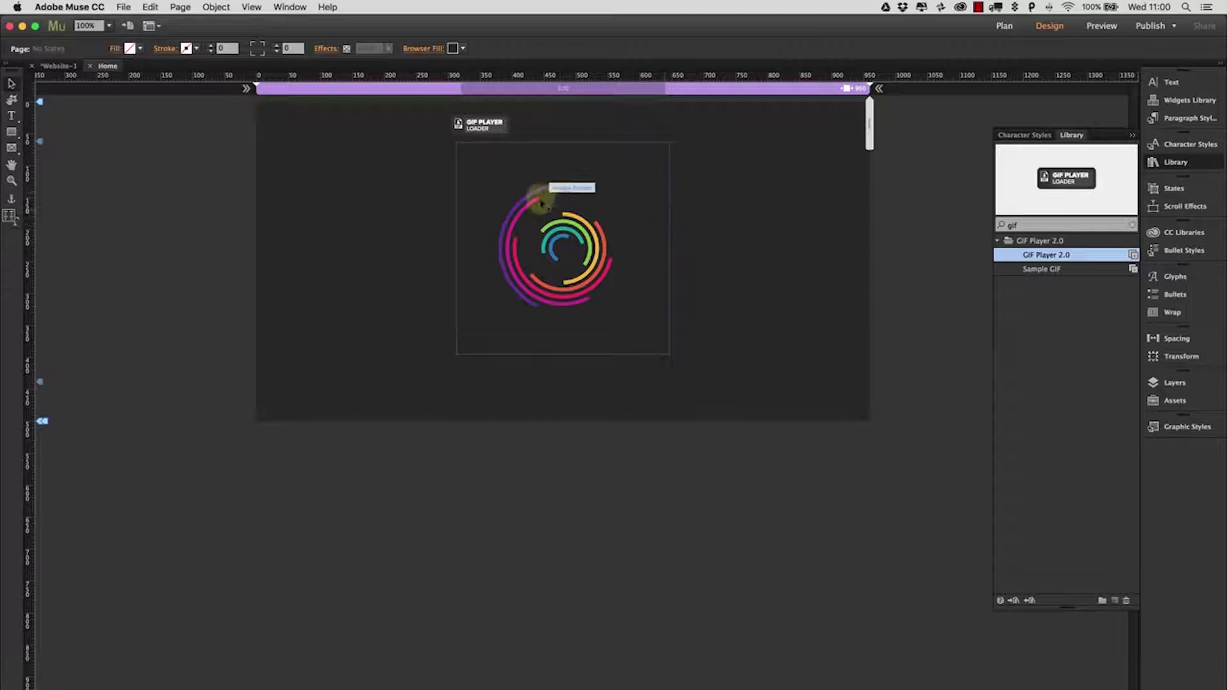
Give the spinner the GIF graphic style and confirm the widget's Class Name is GIF.
click(1188, 426)
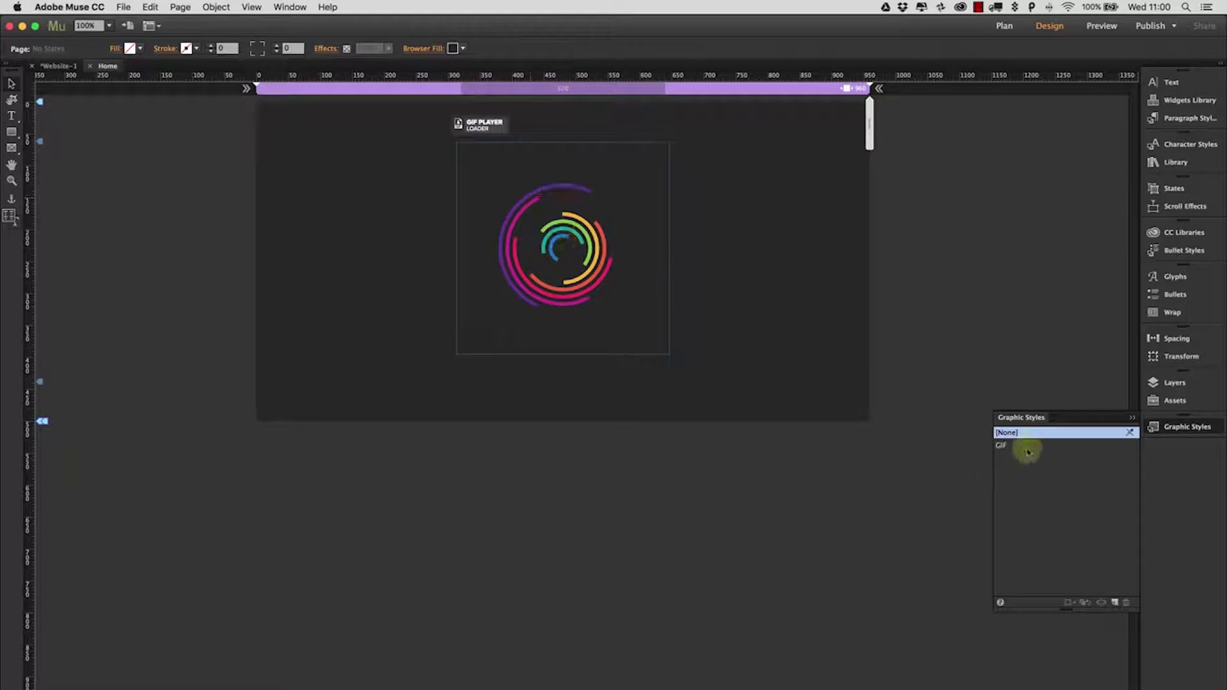
click(599, 230)
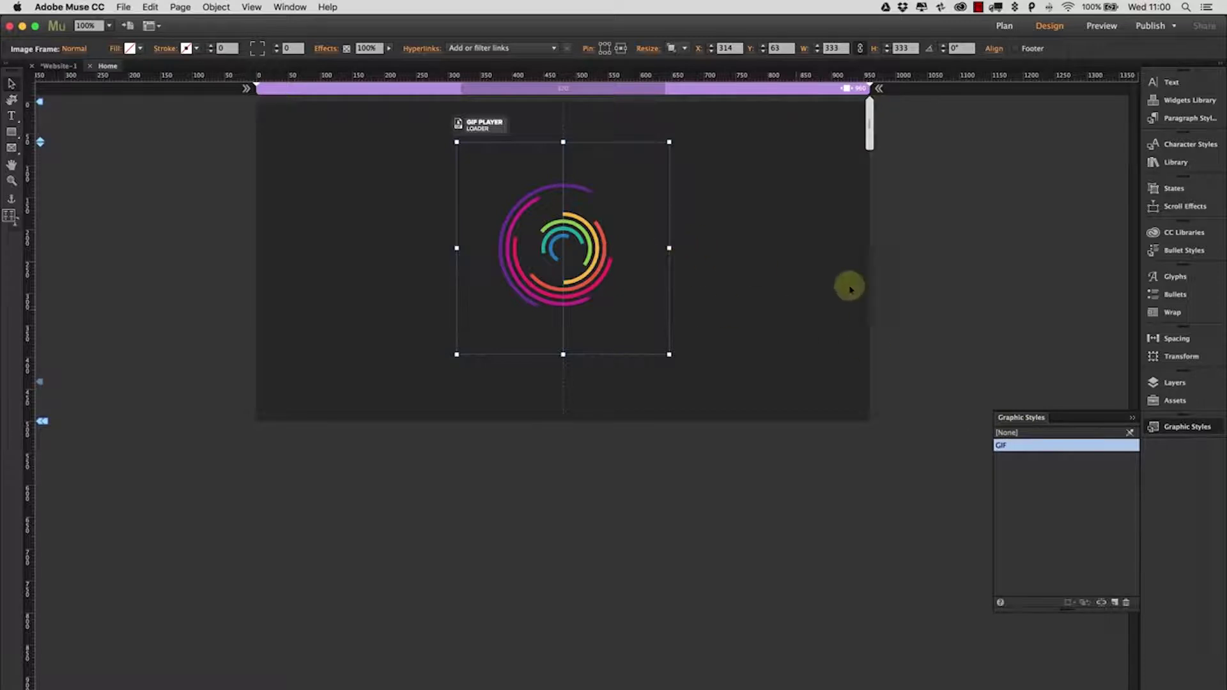
click(485, 121)
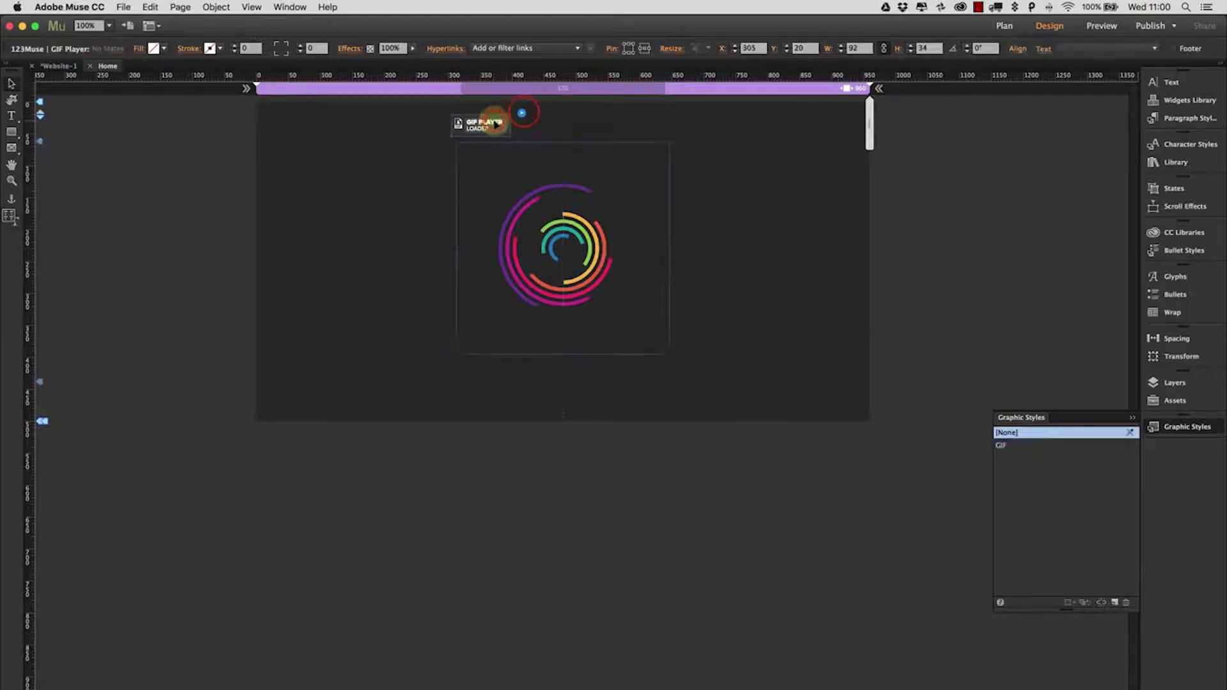
click(522, 115)
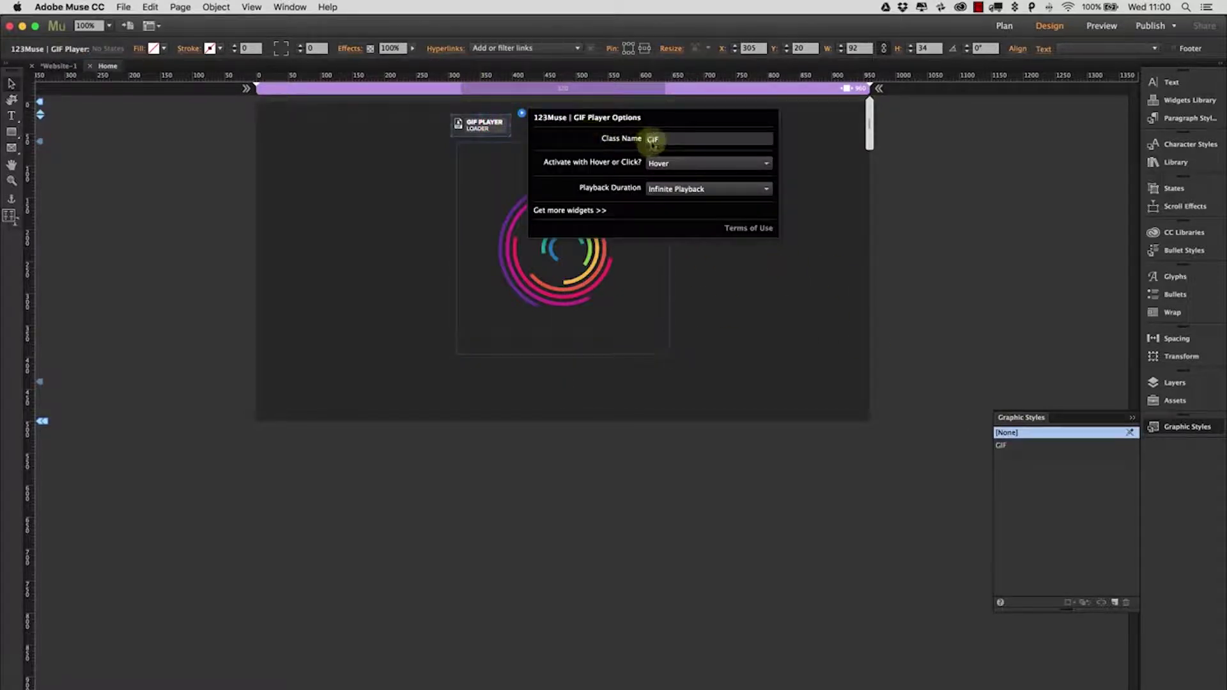
click(766, 343)
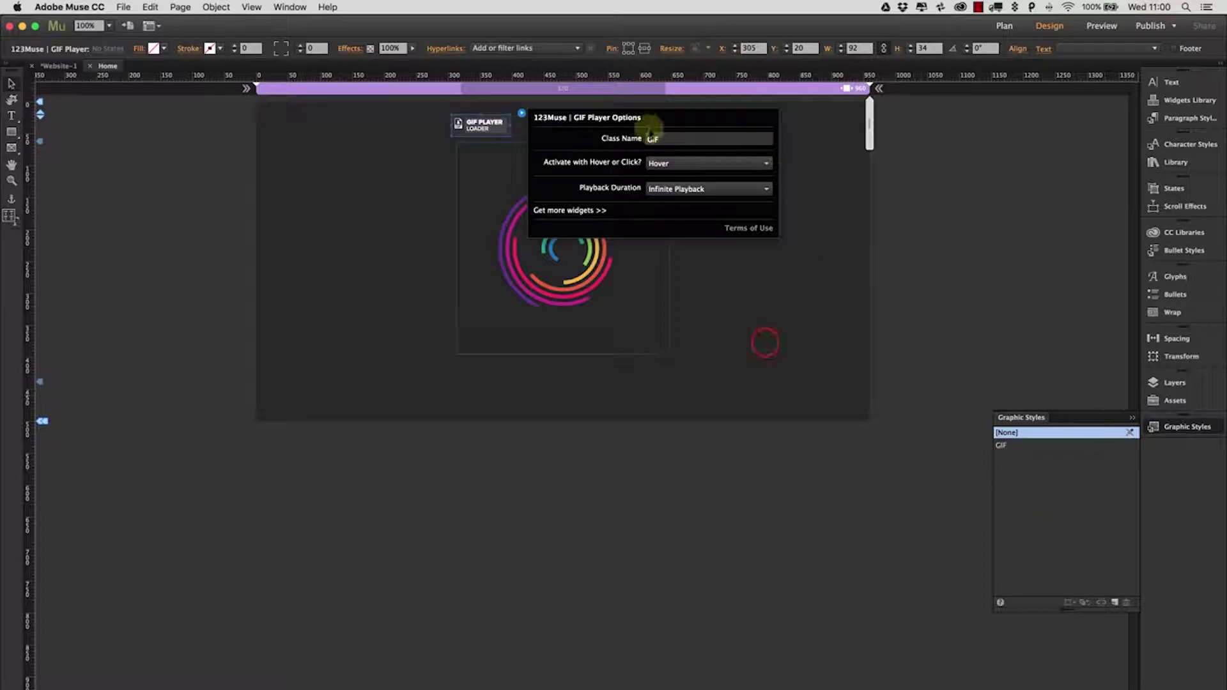
Preview the GIF-styled loader in Chrome, then shrink and minimize the browser window.
key(super+shift+e)
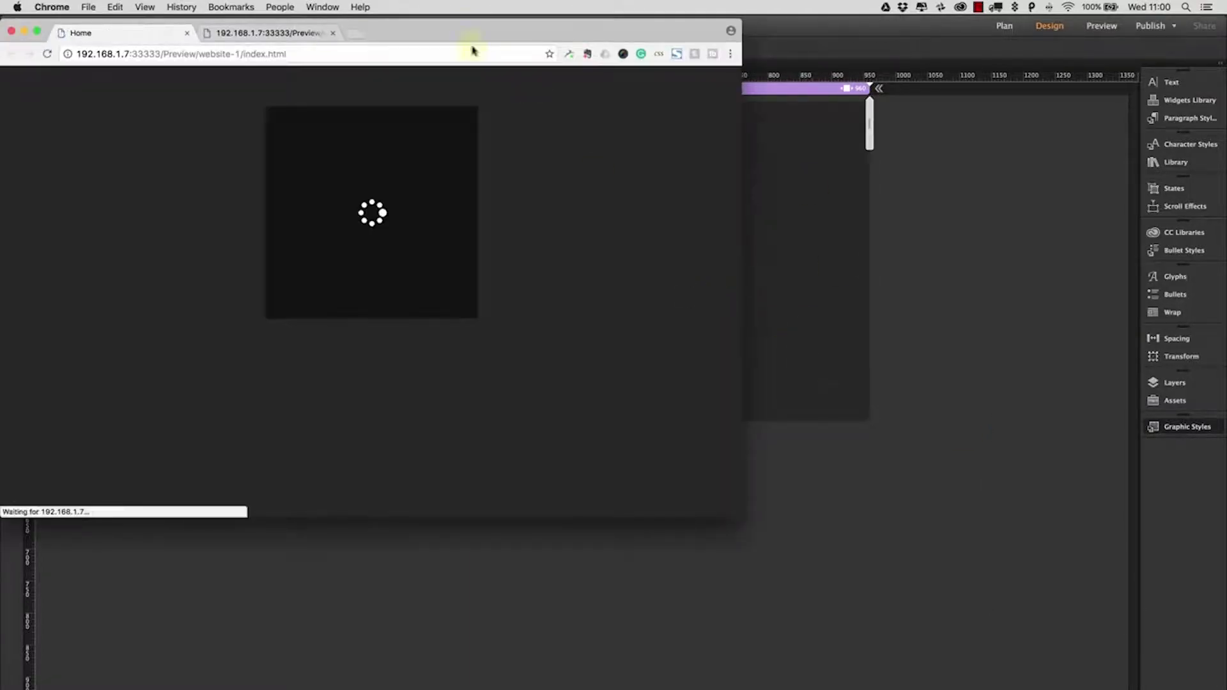
click(333, 33)
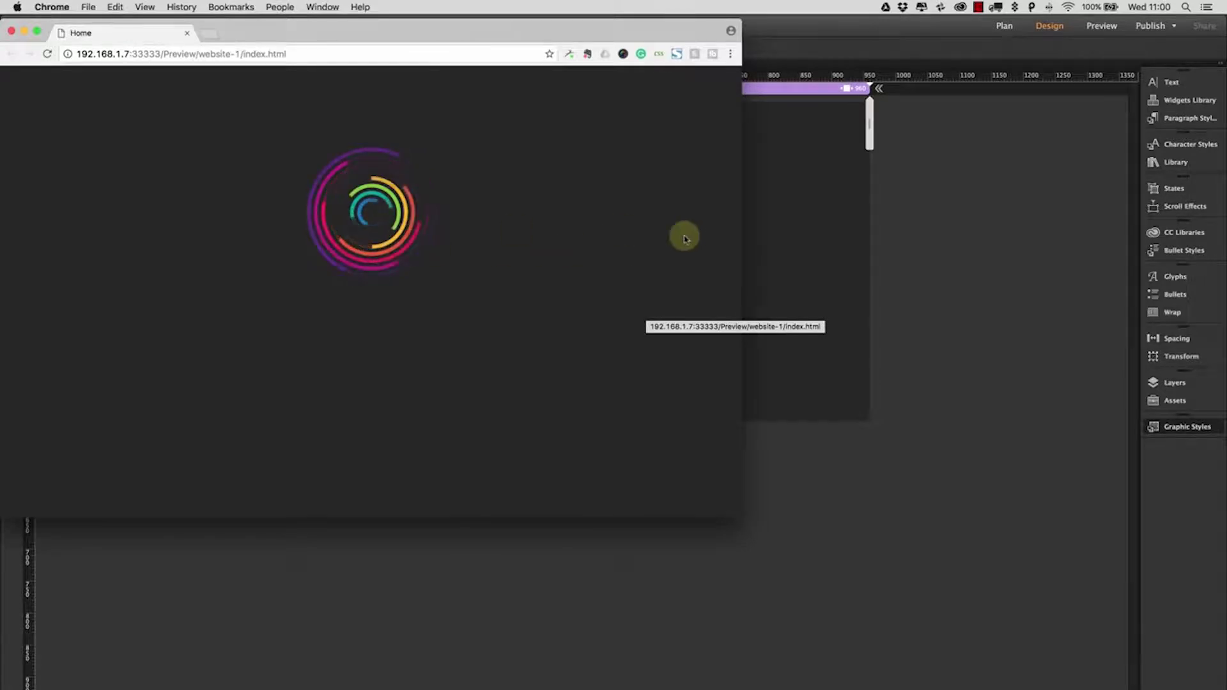
click(734, 511)
drag(751, 511, 238, 278)
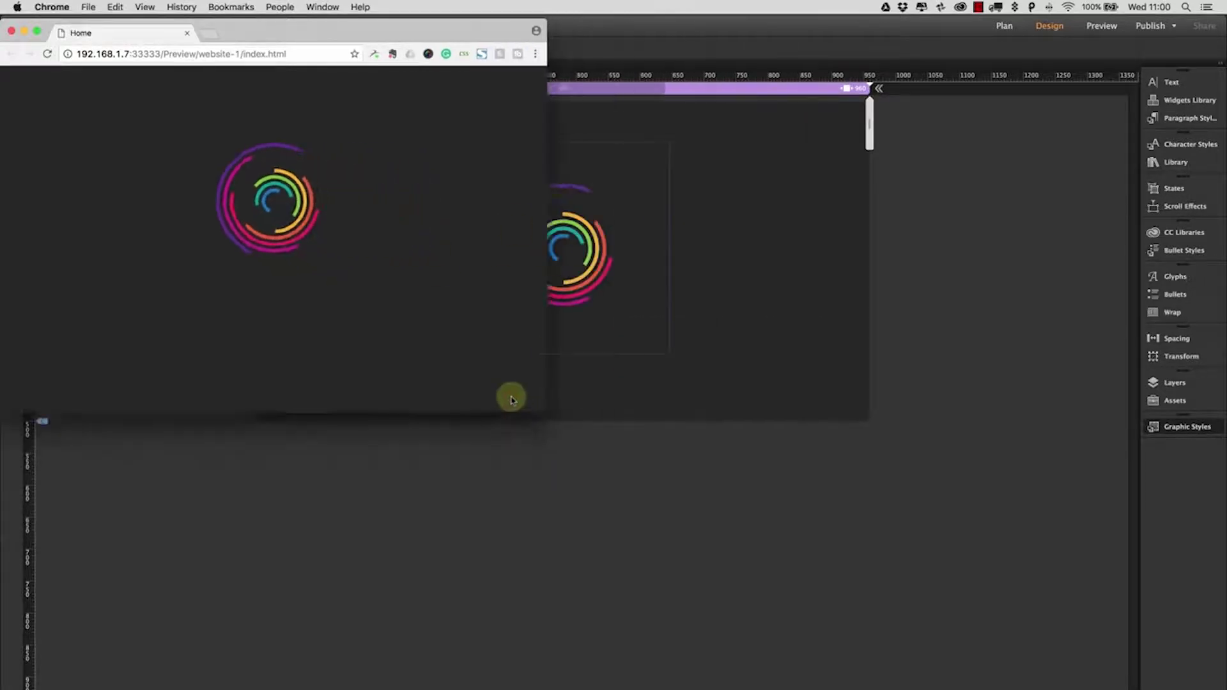
double_click(187, 30)
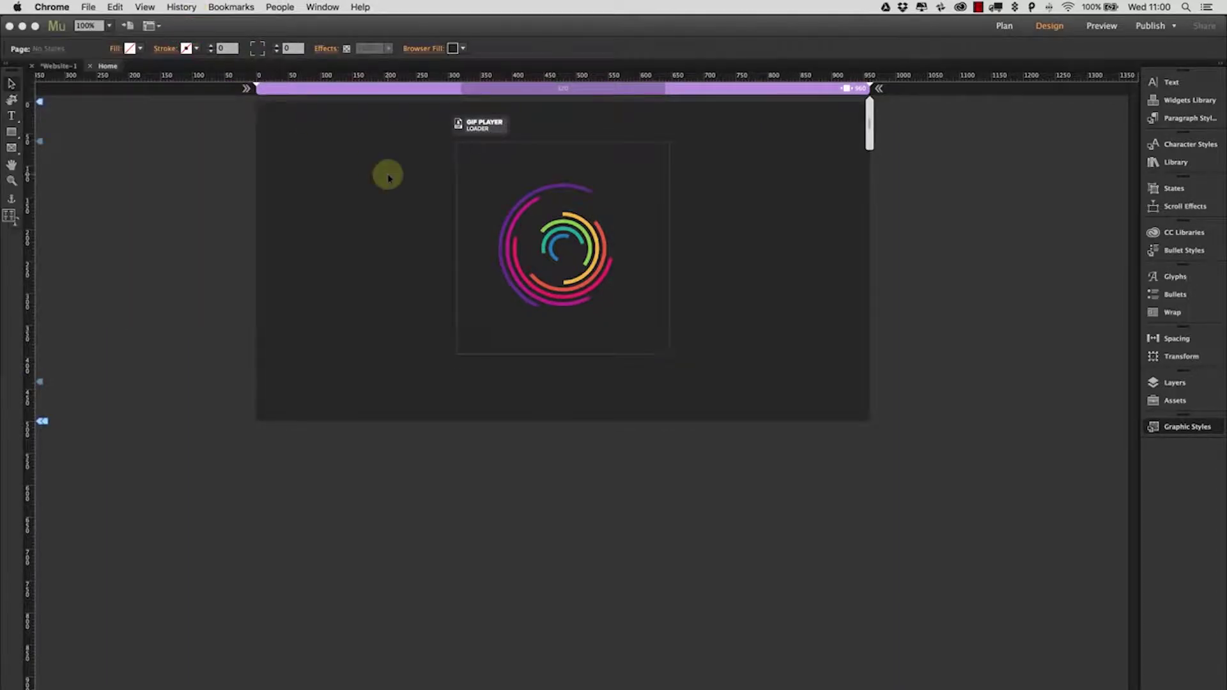
Set the GIF Player widget to Click activation with a 1000 ms playback duration.
click(520, 118)
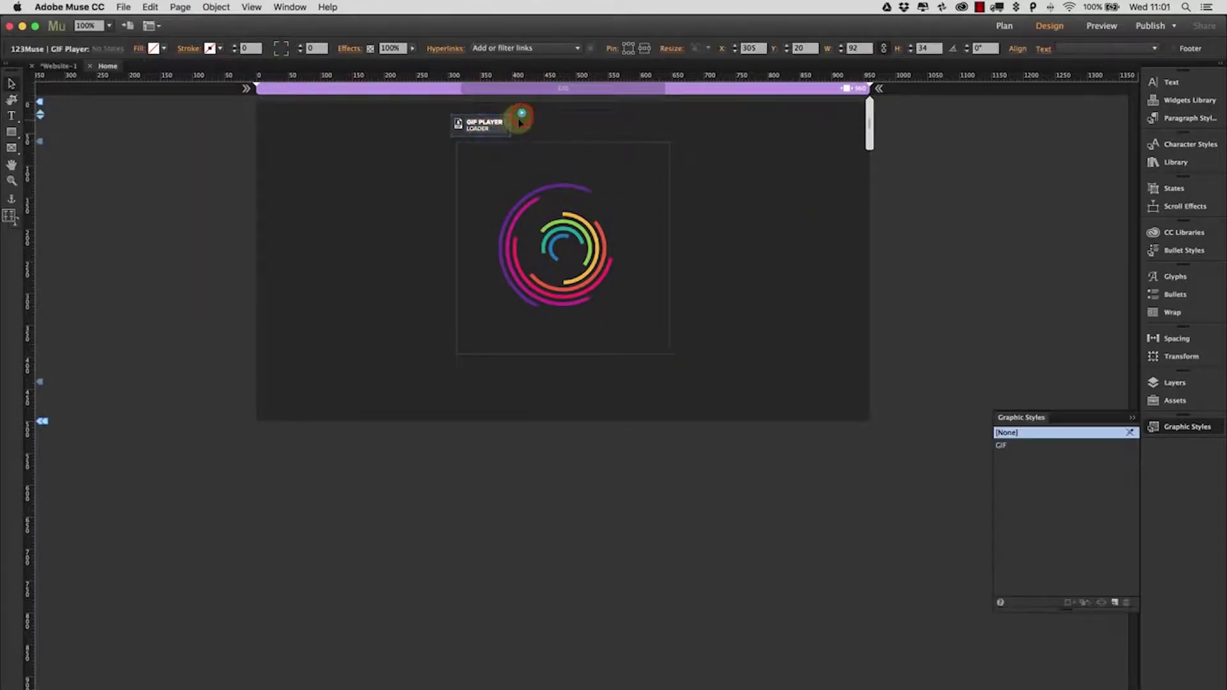
click(523, 117)
click(662, 163)
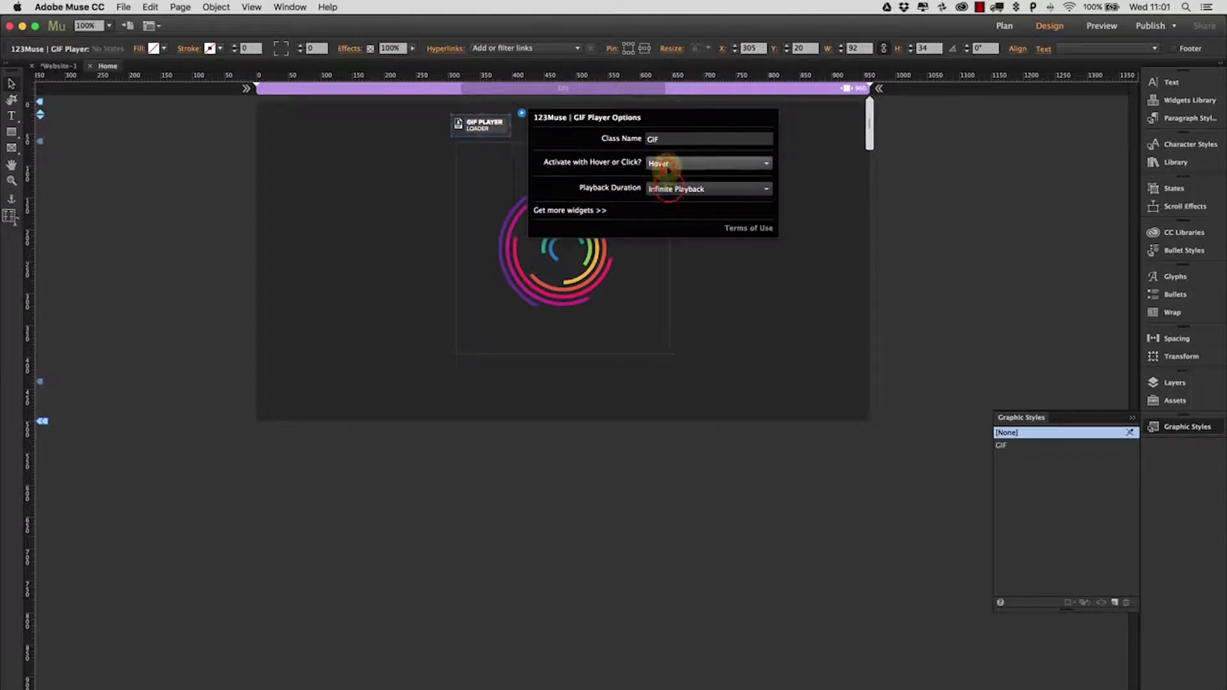
click(669, 189)
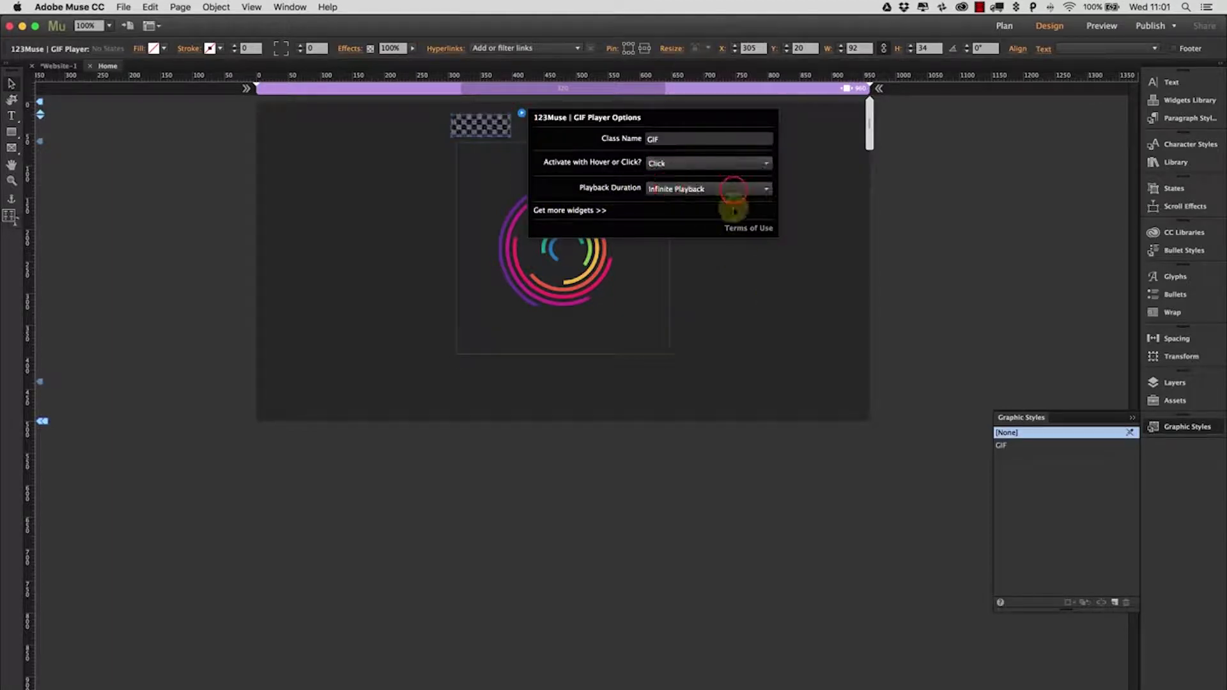
click(732, 190)
click(699, 202)
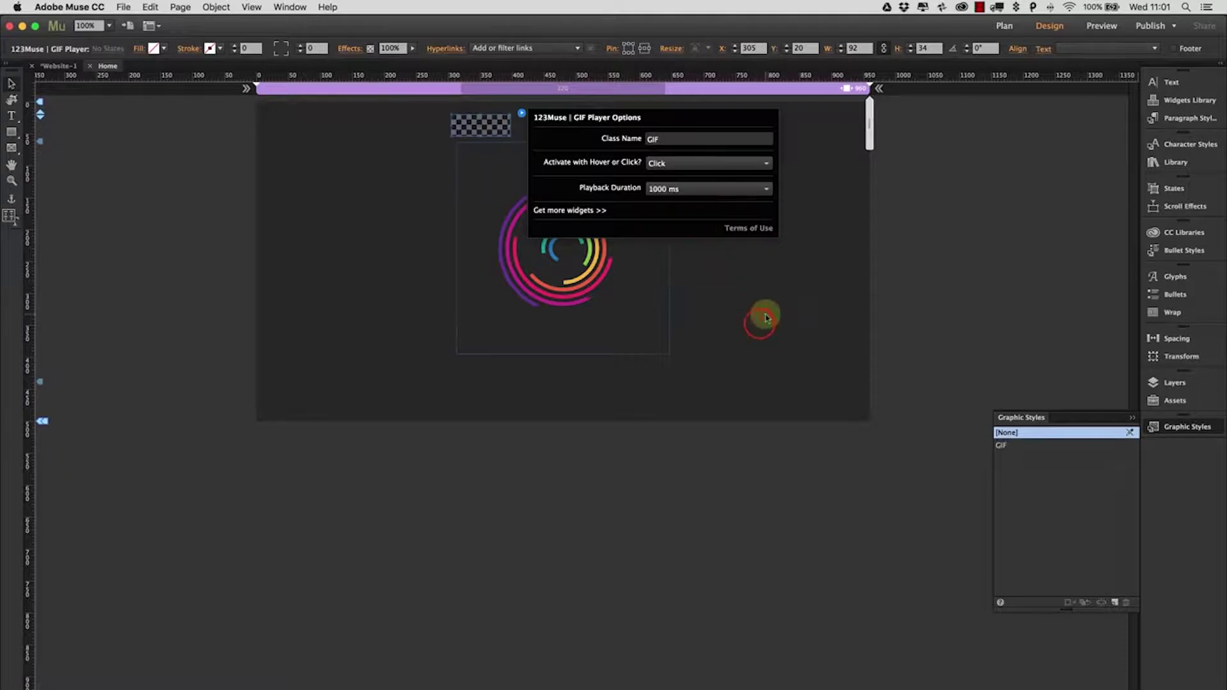
click(760, 326)
Preview and reload the page to test the click-to-play loader, then close the Home tab.
key(super+shift+e)
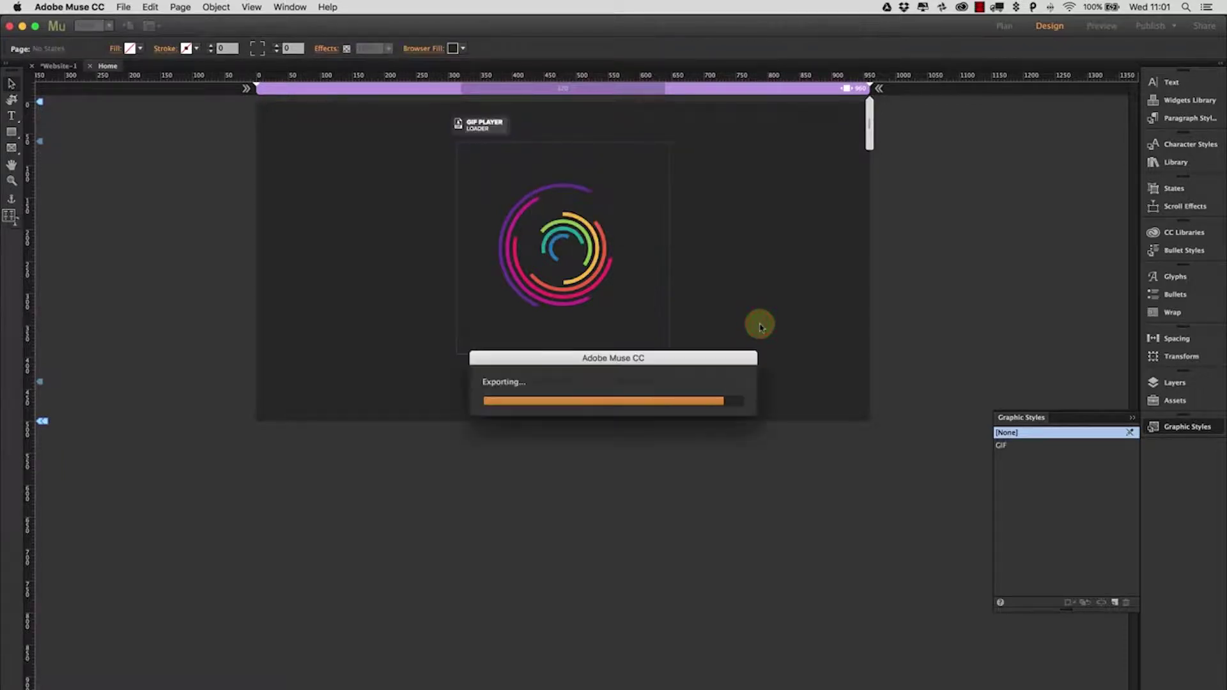
drag(250, 278, 770, 511)
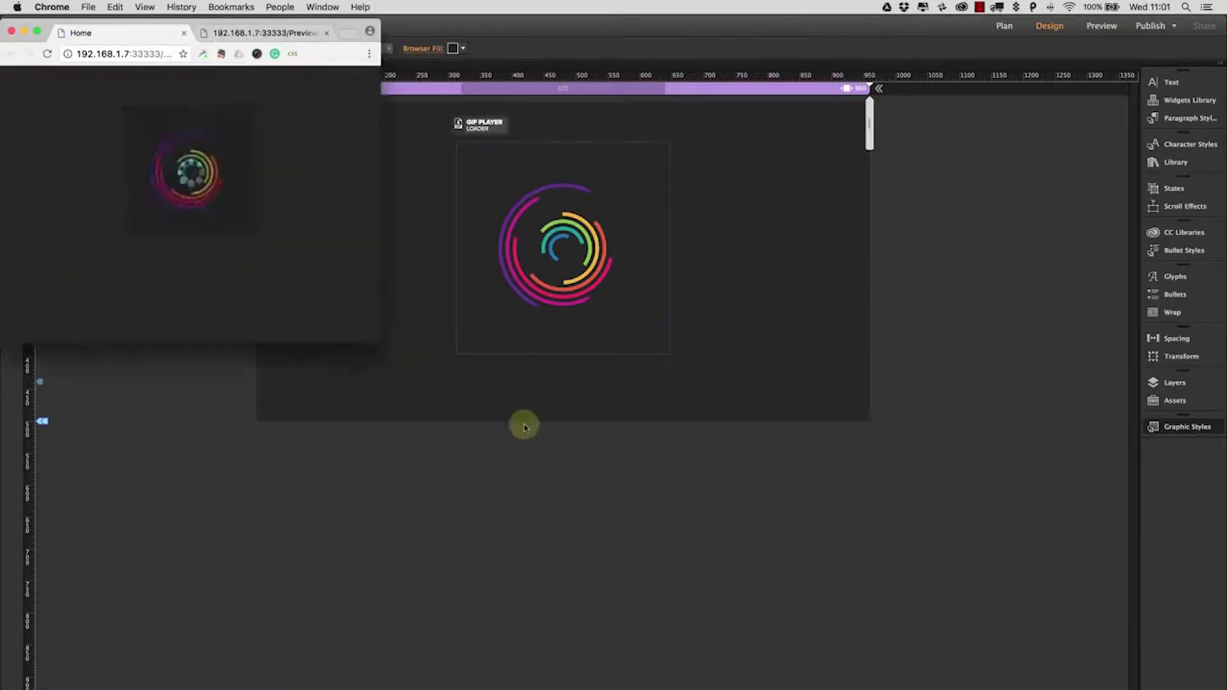
click(47, 54)
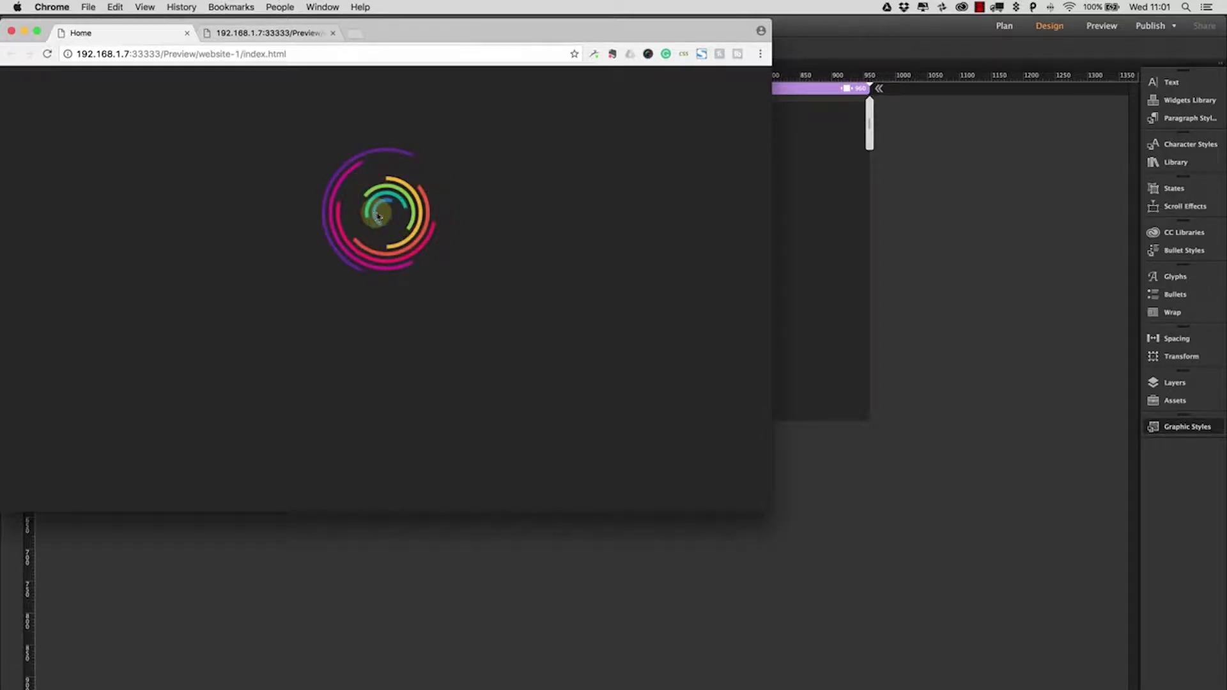
click(188, 33)
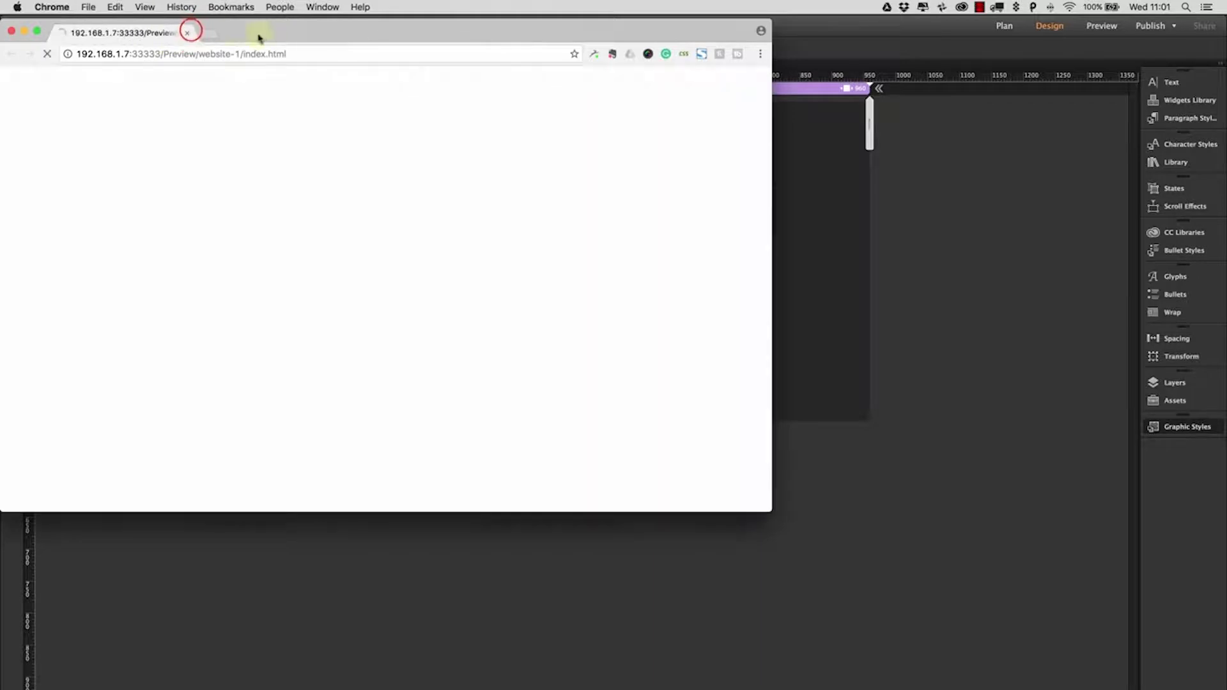
Return to Muse and set the GIF Player's Playback Duration to Infinite Playback.
click(191, 32)
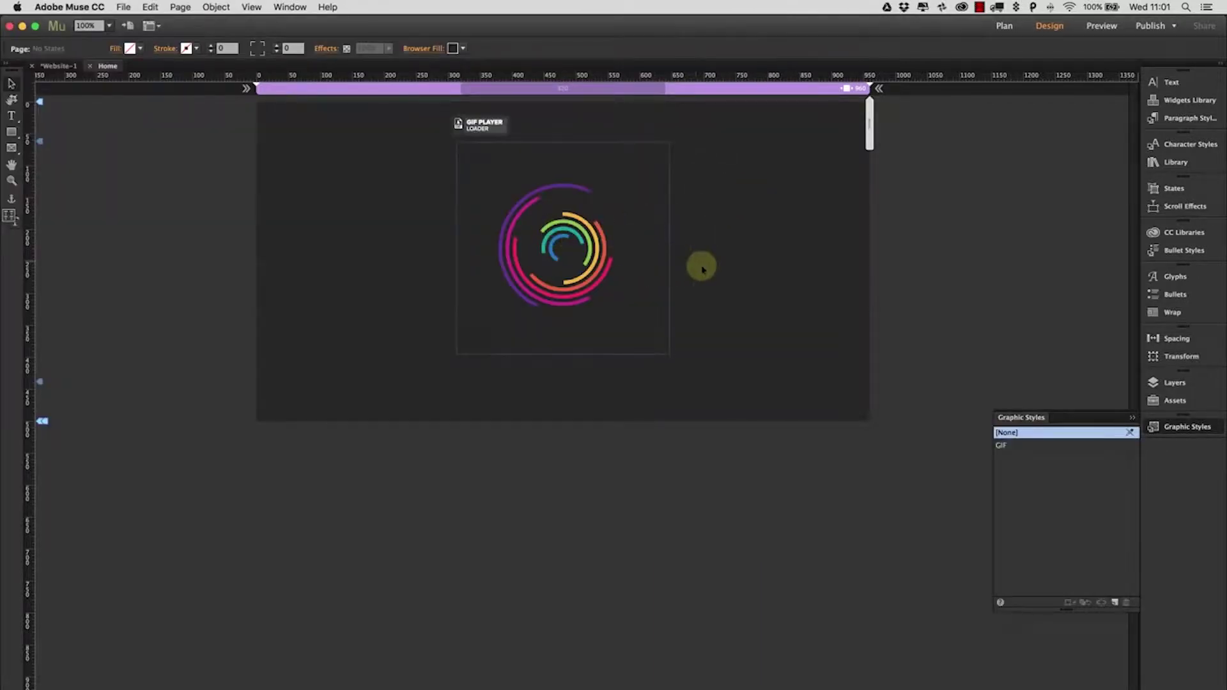
click(493, 122)
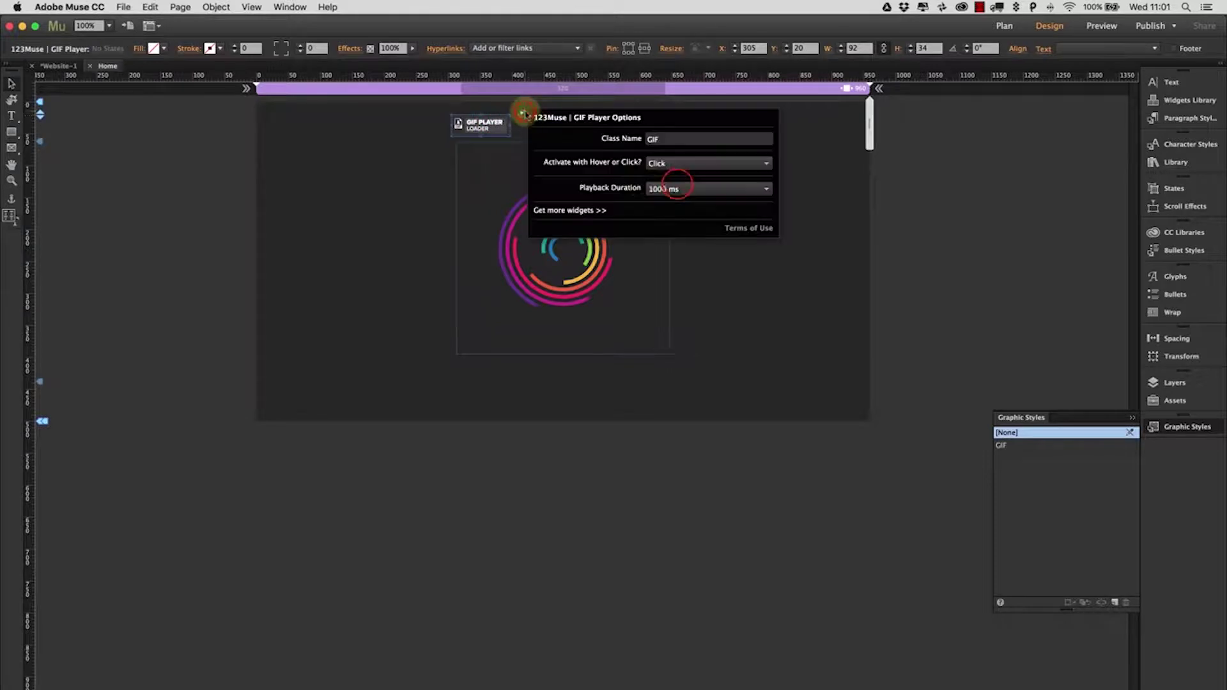
click(671, 189)
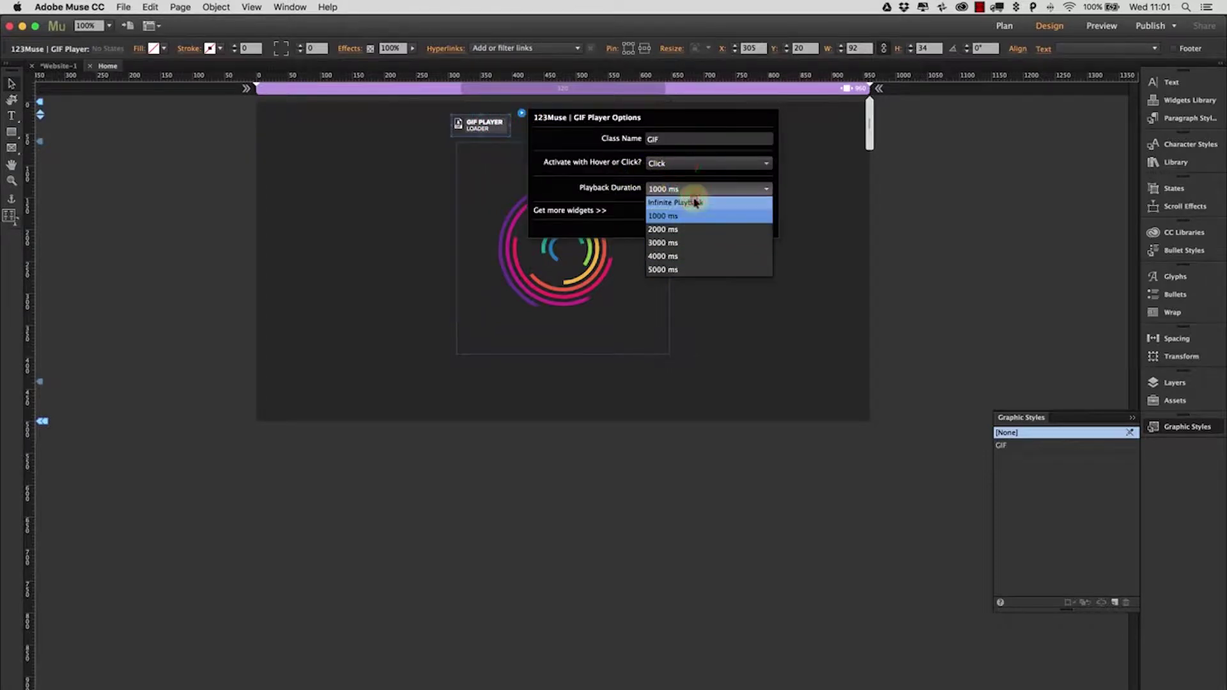
click(697, 204)
Review the GIF Player's hover-or-click activation setting and close the widget options.
click(684, 164)
click(767, 289)
click(767, 330)
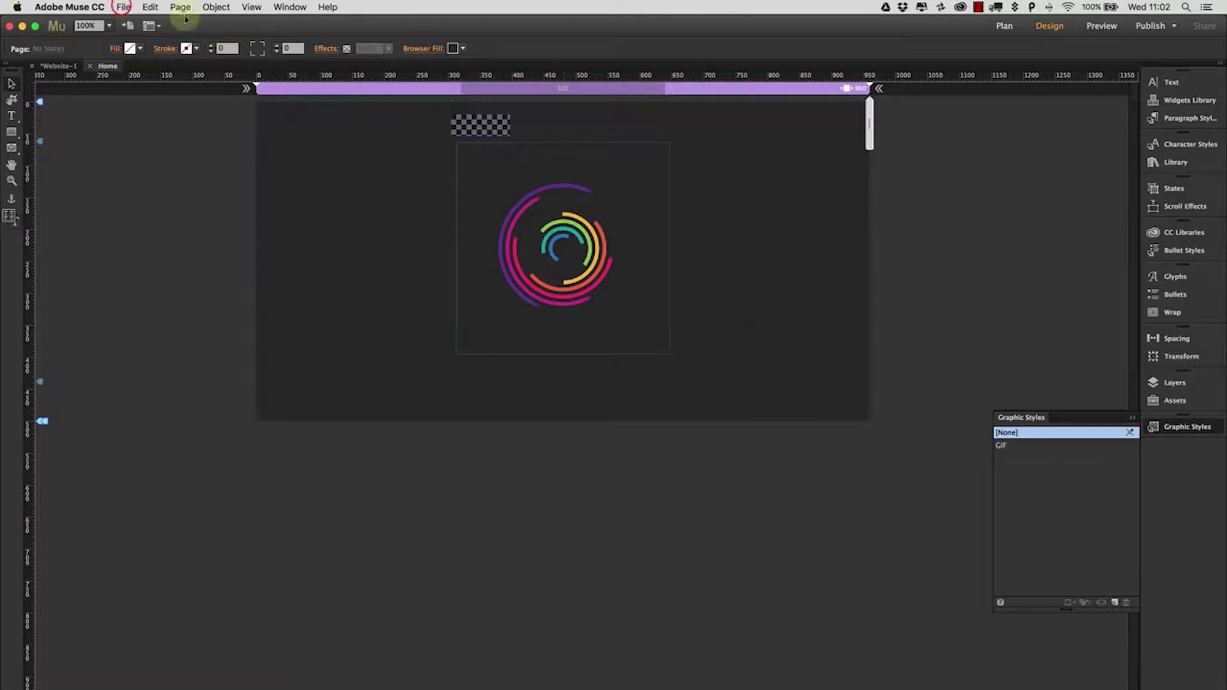
click(124, 7)
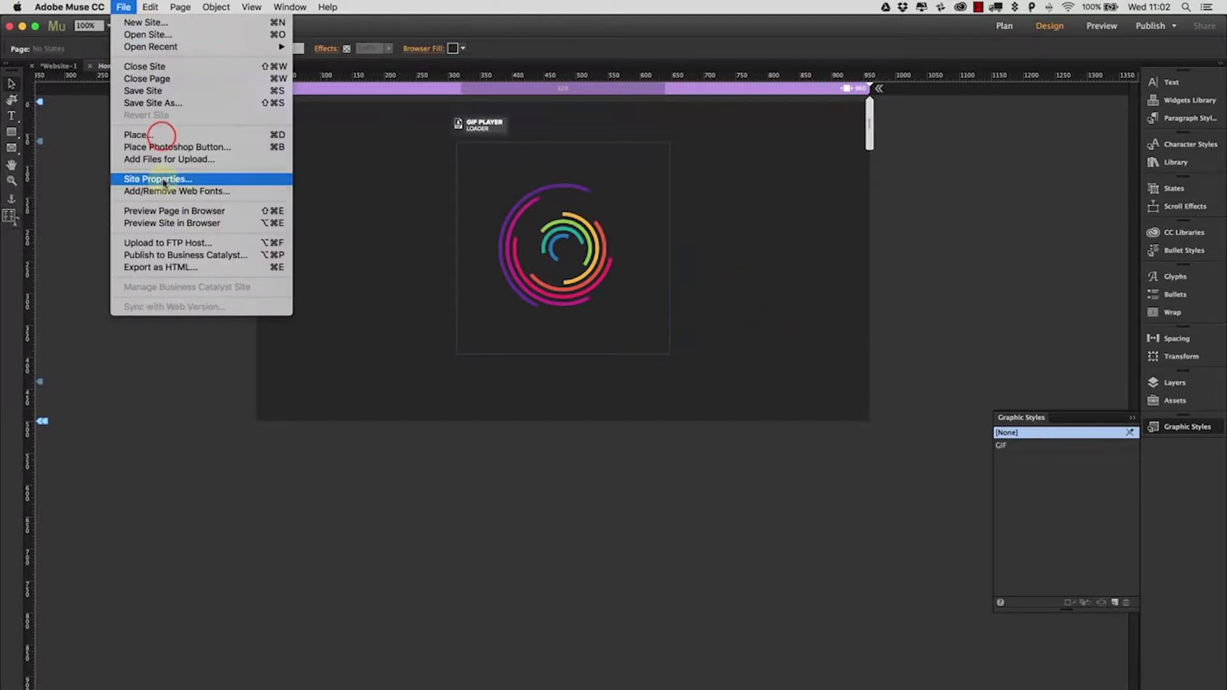
Place 4.gif, 3.gif, 2.gif and 1.gif from the Desktop, loading all four for placement.
click(158, 135)
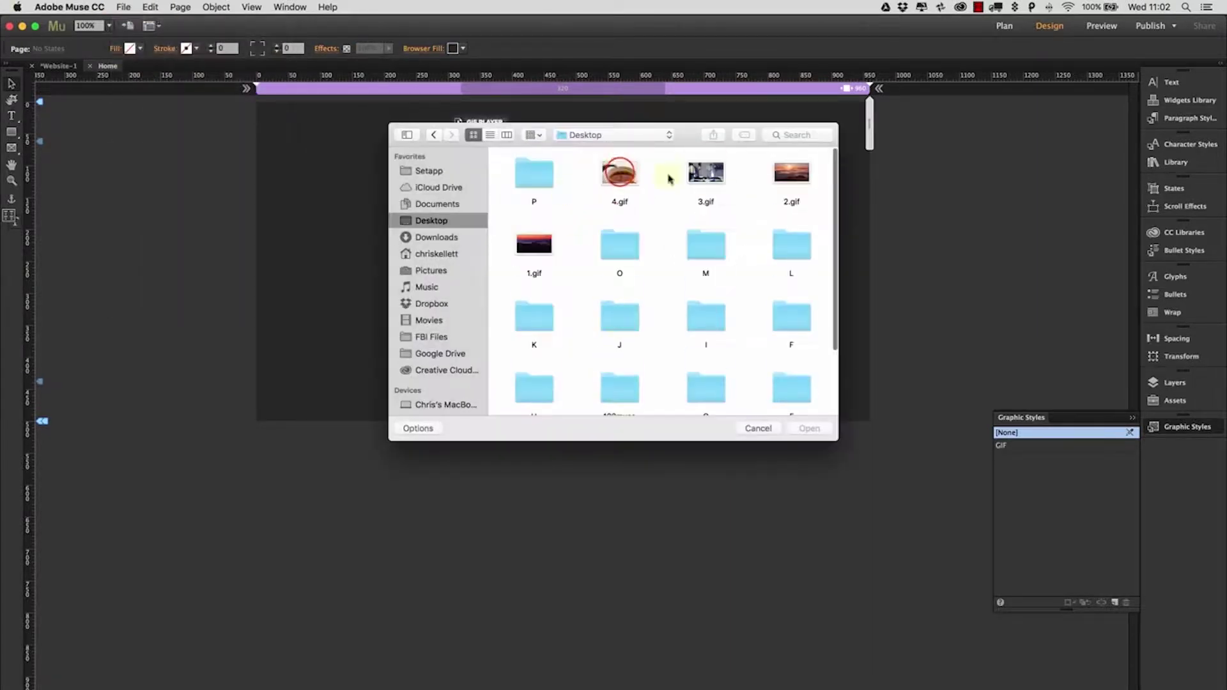
click(619, 173)
super+click(706, 173)
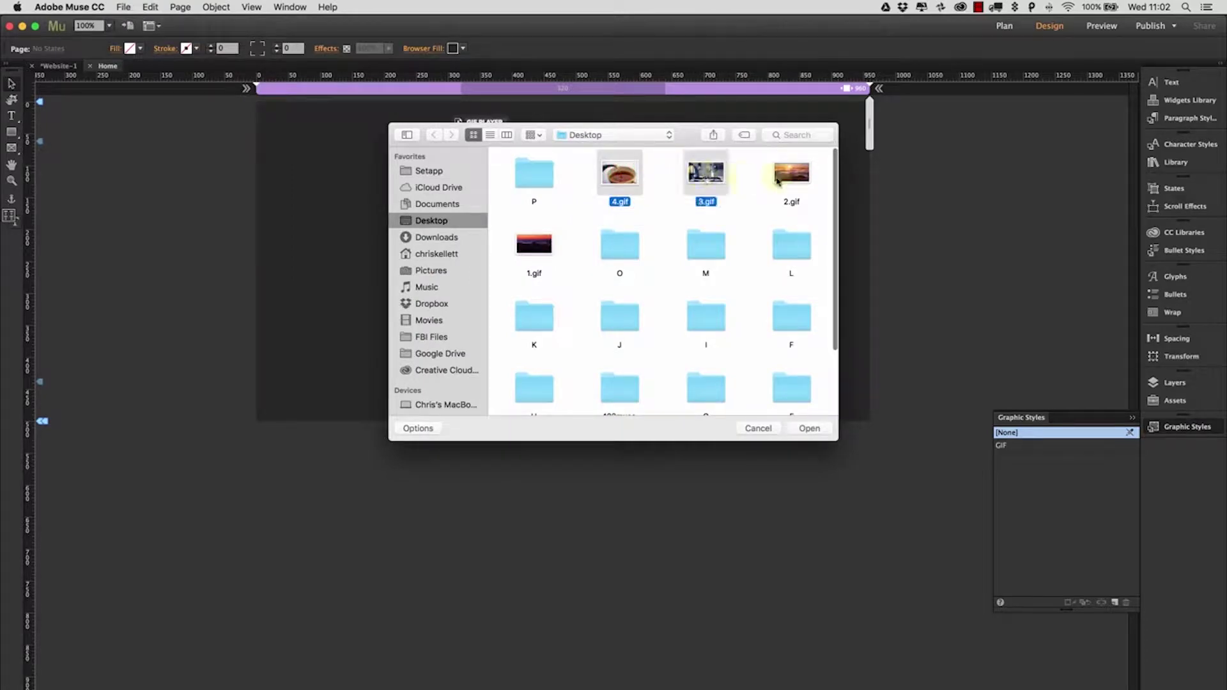
super+click(790, 173)
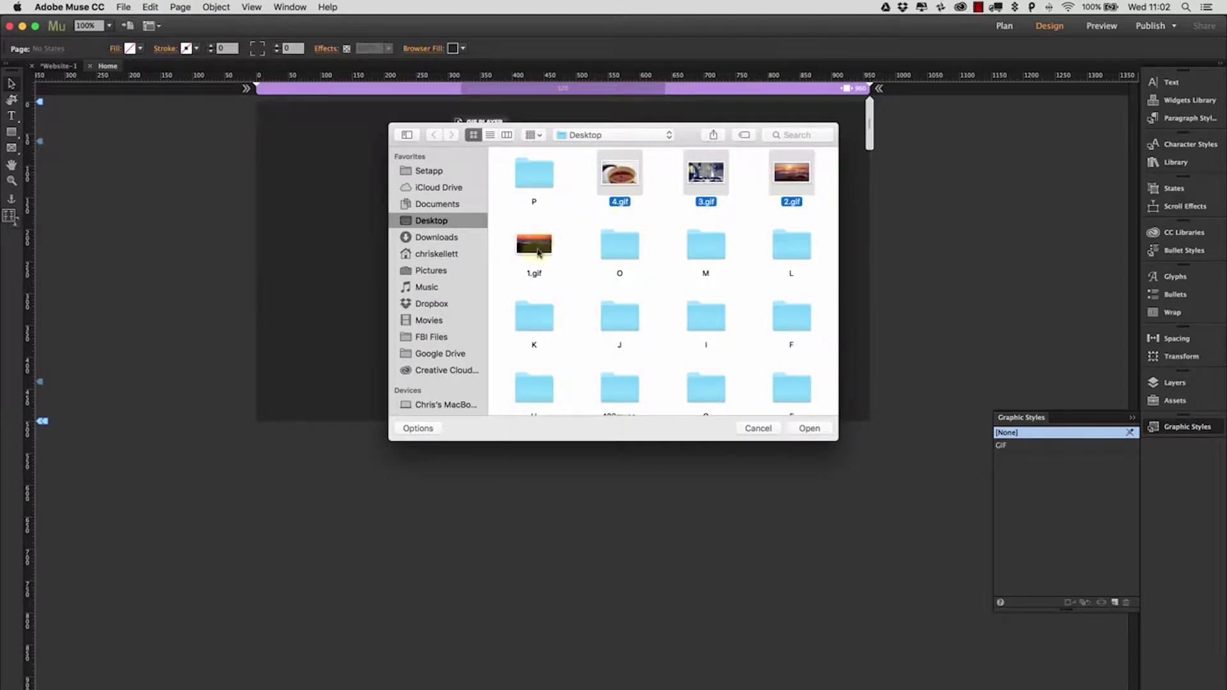
super+click(538, 252)
click(805, 426)
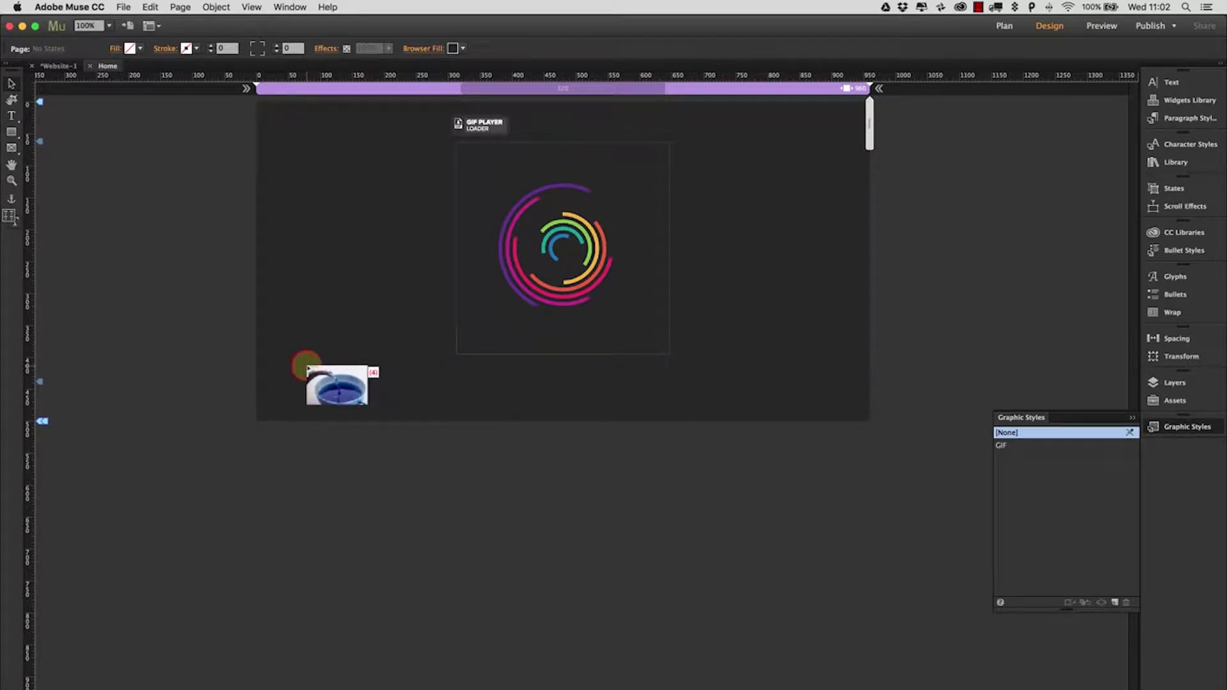
Place the tea, moka-pot and sunset GIFs as frames below the loader.
drag(305, 367, 479, 569)
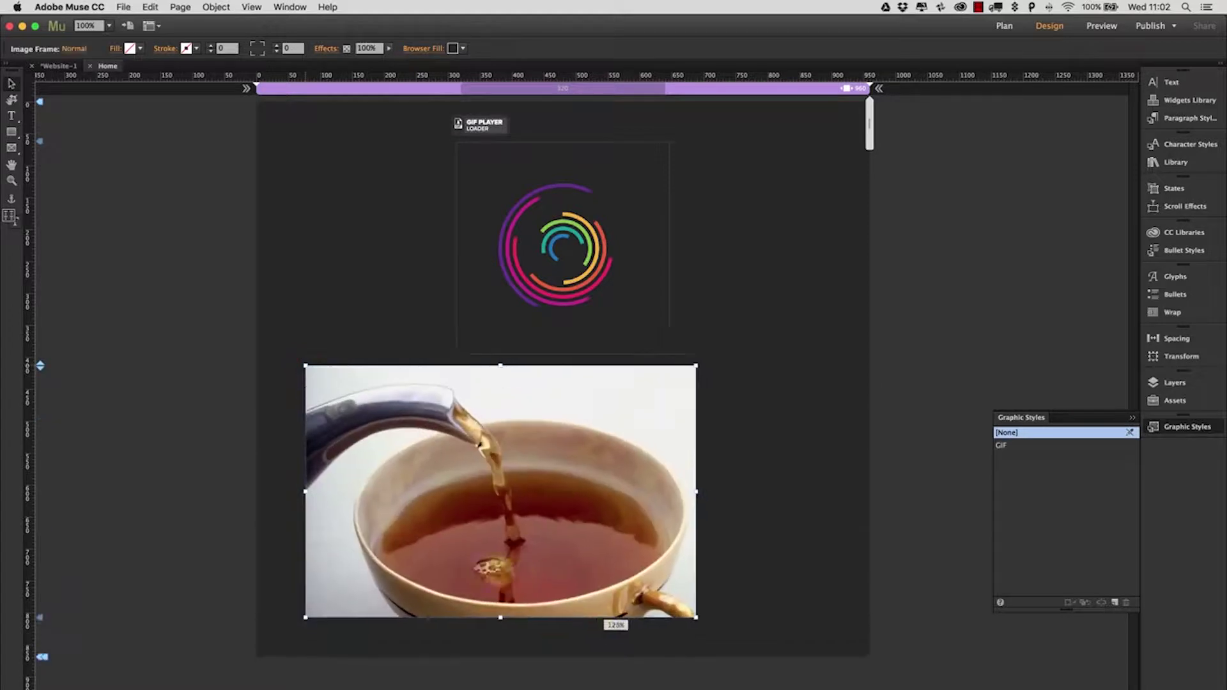
mouse_move(632, 367)
mouse_down()
mouse_move(757, 490)
mouse_move(868, 499)
mouse_up()
mouse_move(637, 510)
mouse_down()
mouse_move(823, 635)
mouse_move(866, 635)
mouse_up()
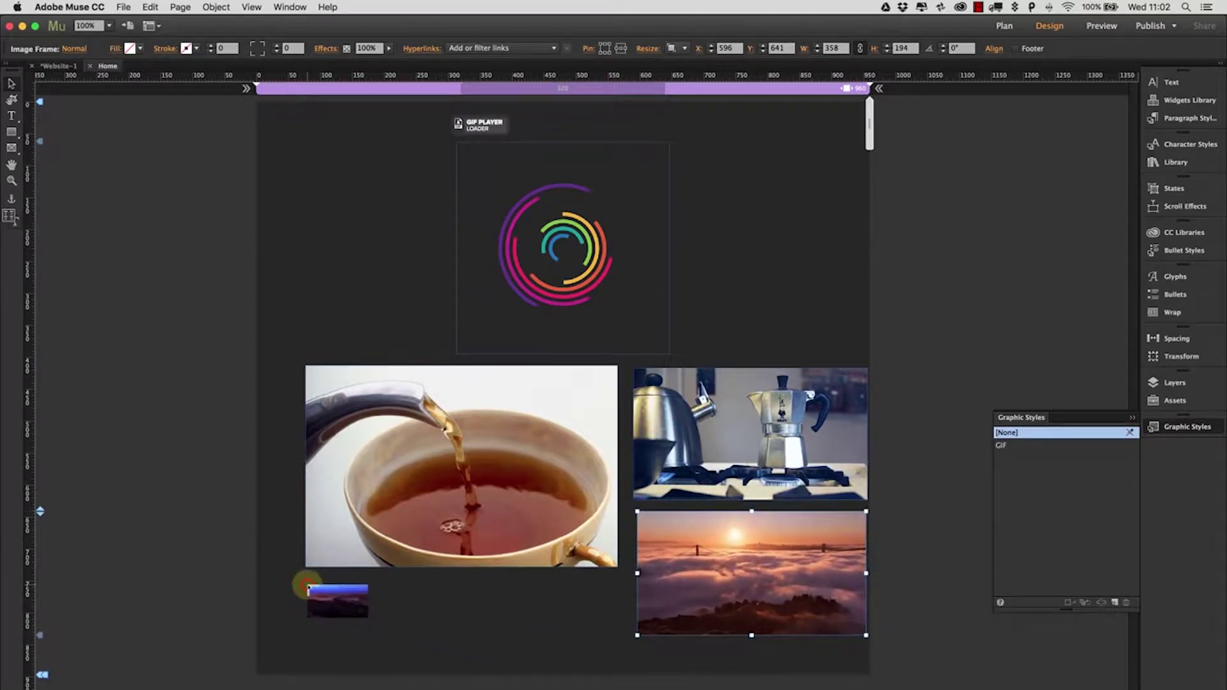
mouse_move(305, 583)
mouse_down()
mouse_move(643, 689)
mouse_move(595, 689)
mouse_up()
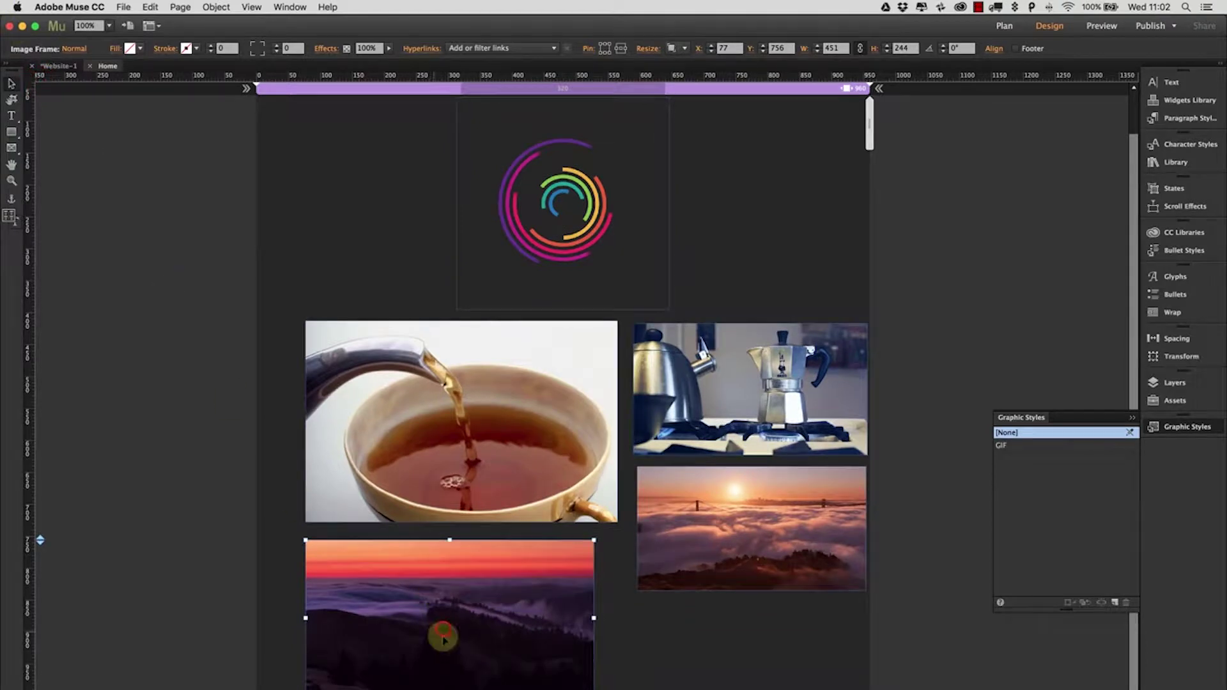
Resize and align the four photos into a grid, finishing slightly to the right.
drag(442, 629, 443, 624)
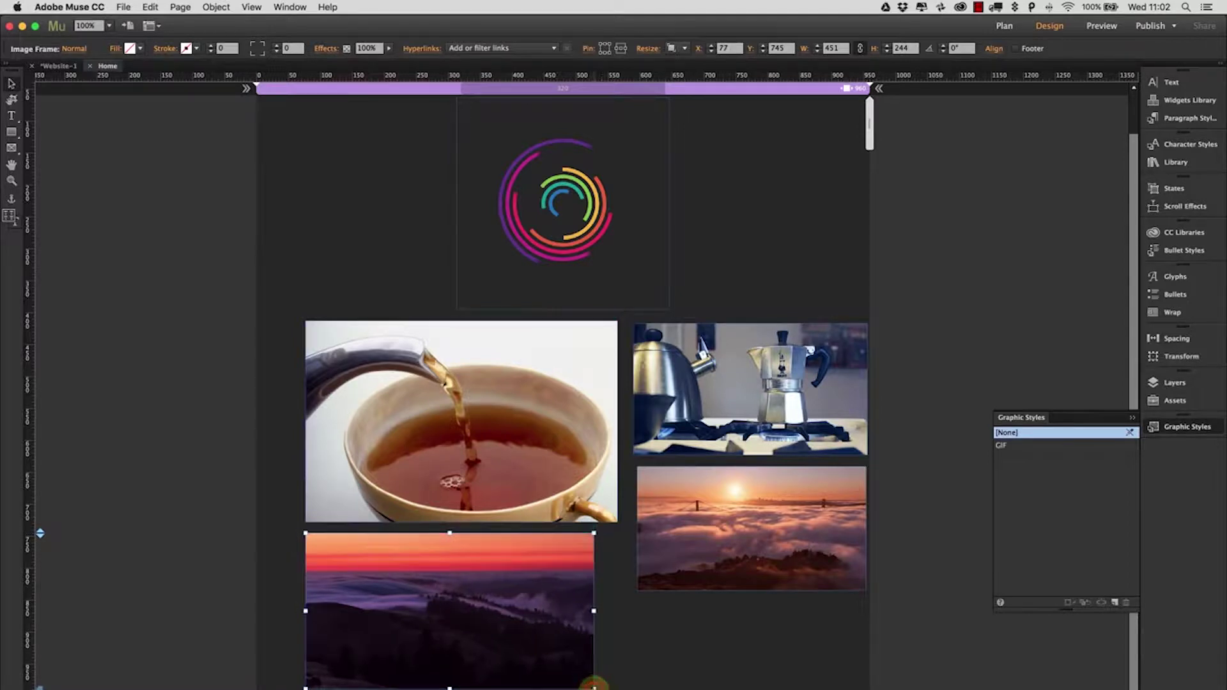
drag(594, 687, 603, 687)
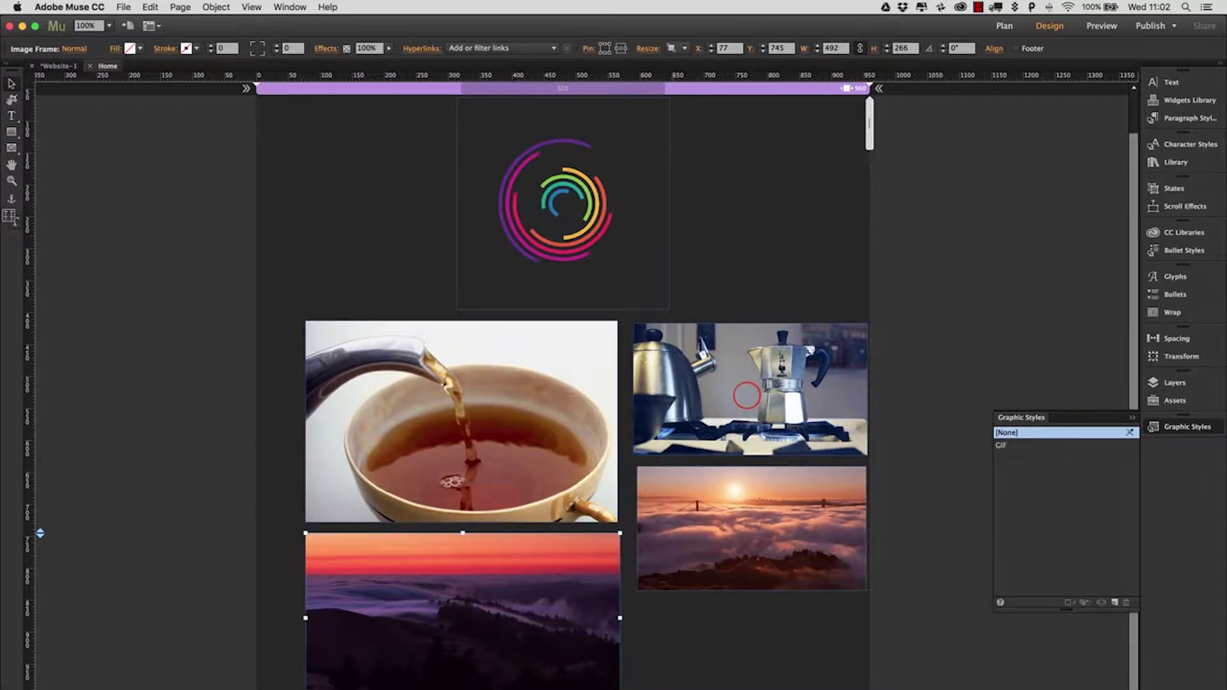
mouse_move(757, 398)
mouse_down()
mouse_move(741, 399)
mouse_move(753, 400)
mouse_up()
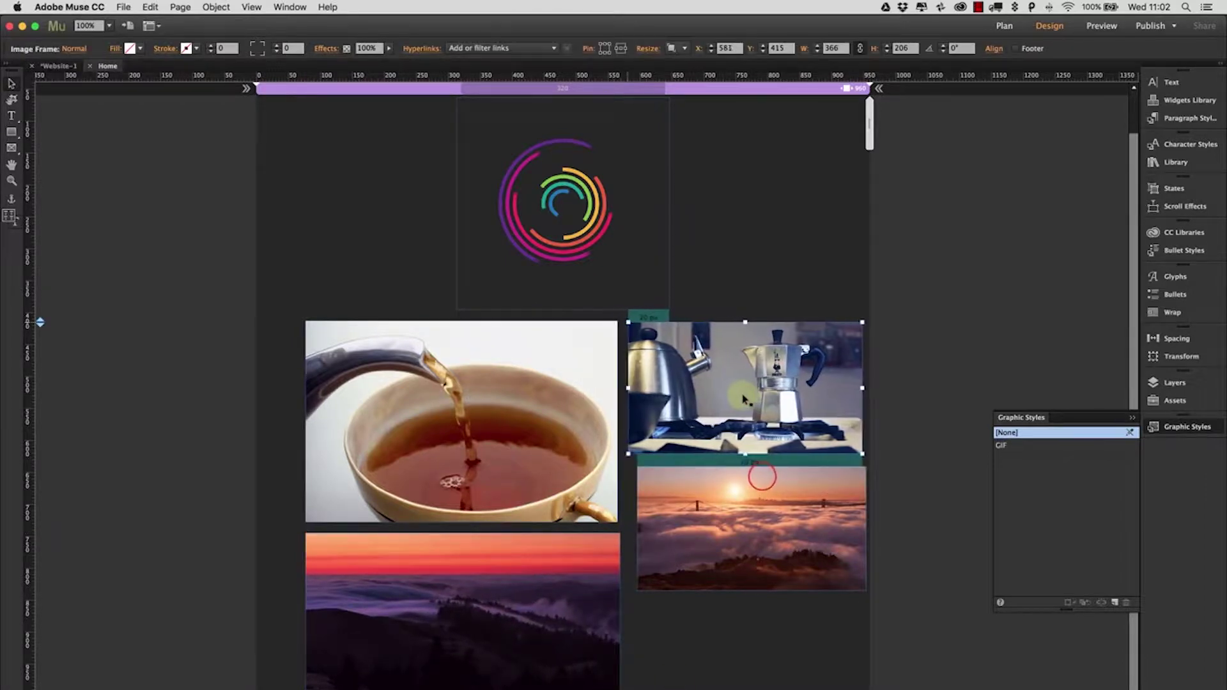
drag(762, 475, 751, 470)
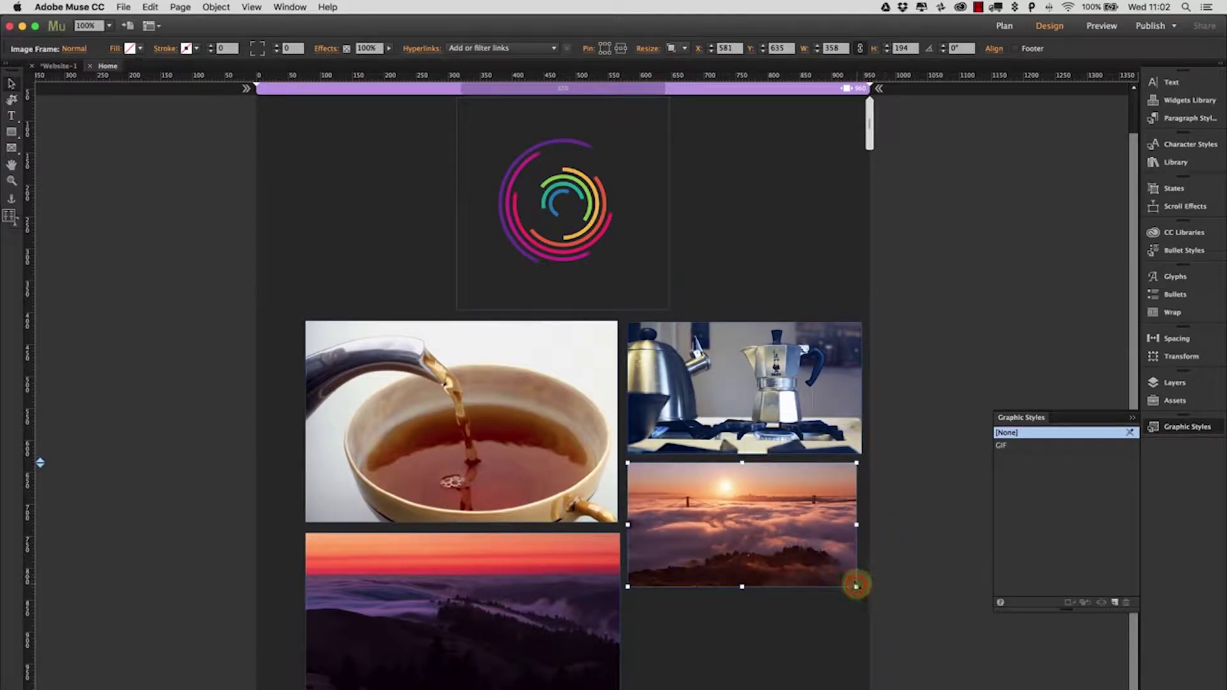
drag(856, 585, 96, 326)
drag(443, 376, 414, 379)
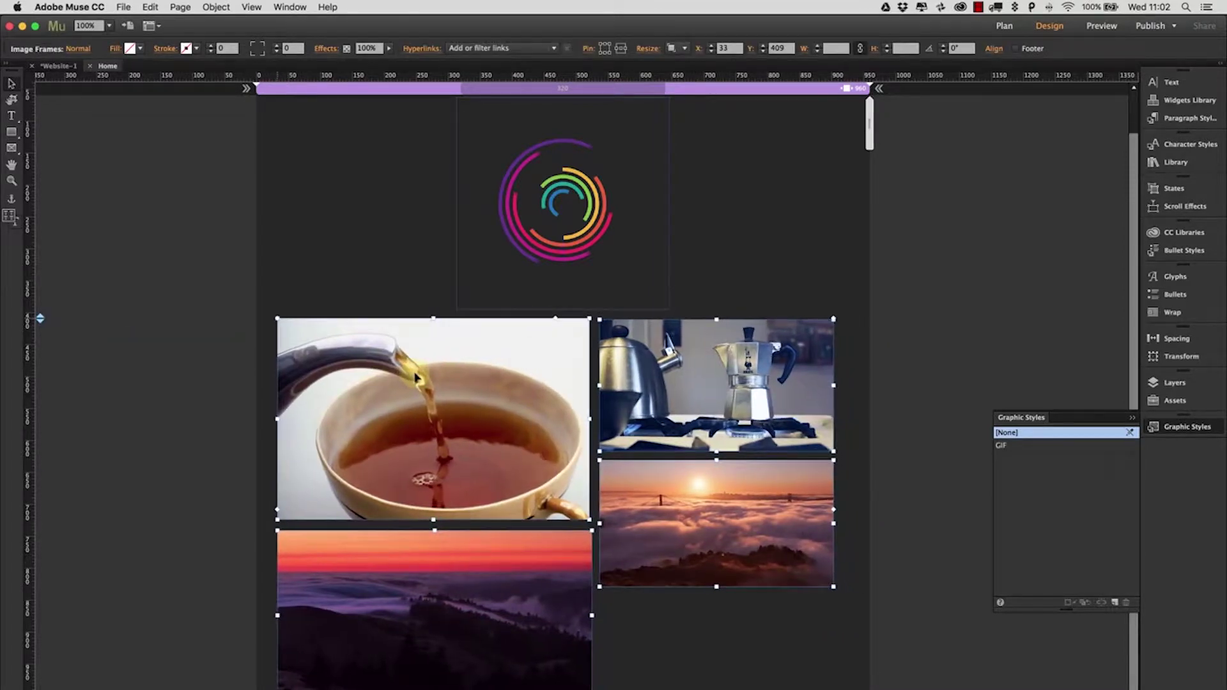
drag(414, 378, 423, 379)
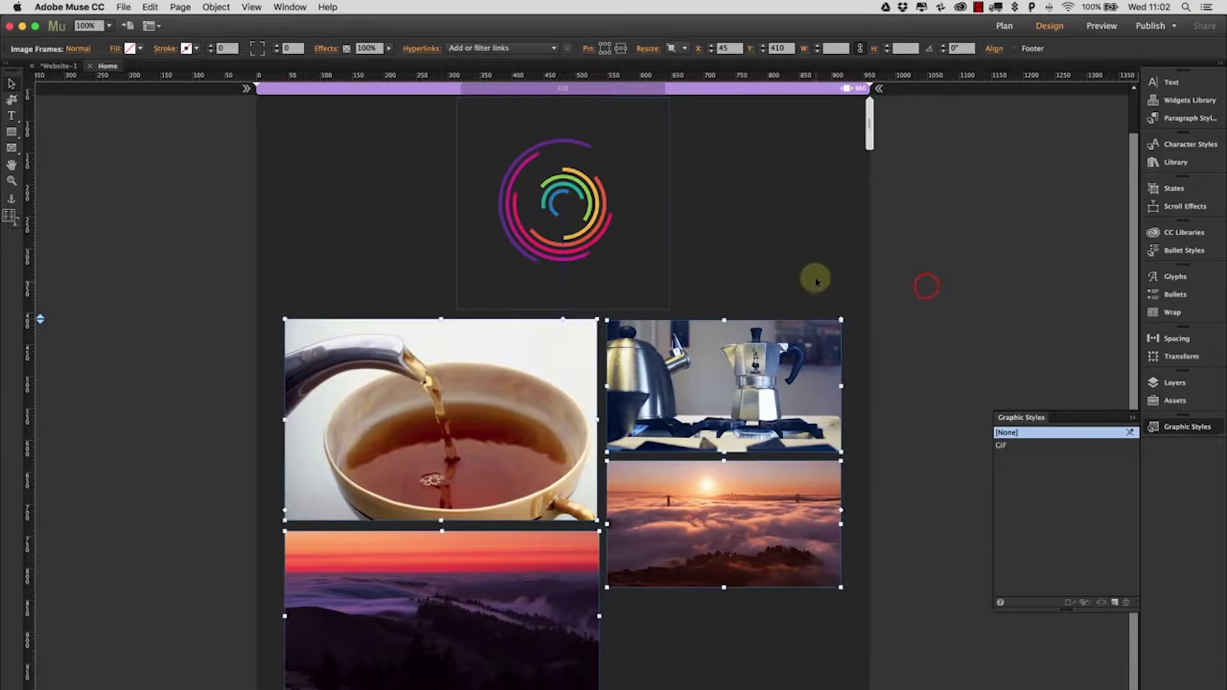
Give all four photo frames the GIF graphic style.
click(926, 286)
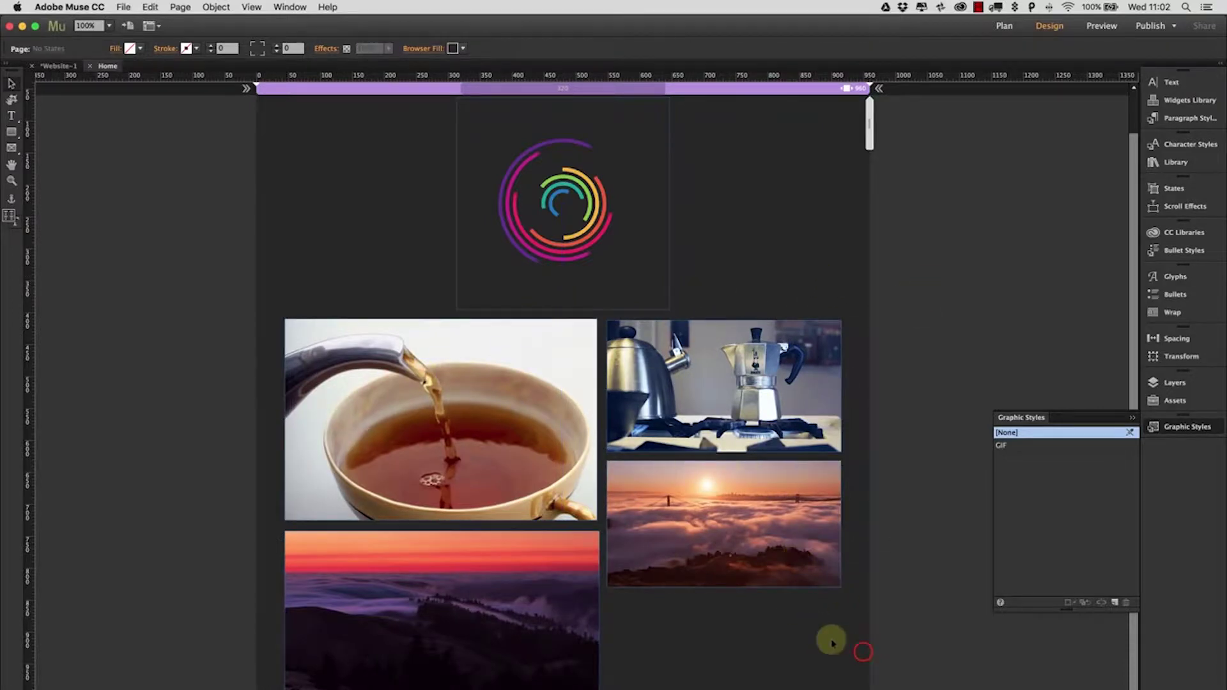
drag(862, 654, 340, 401)
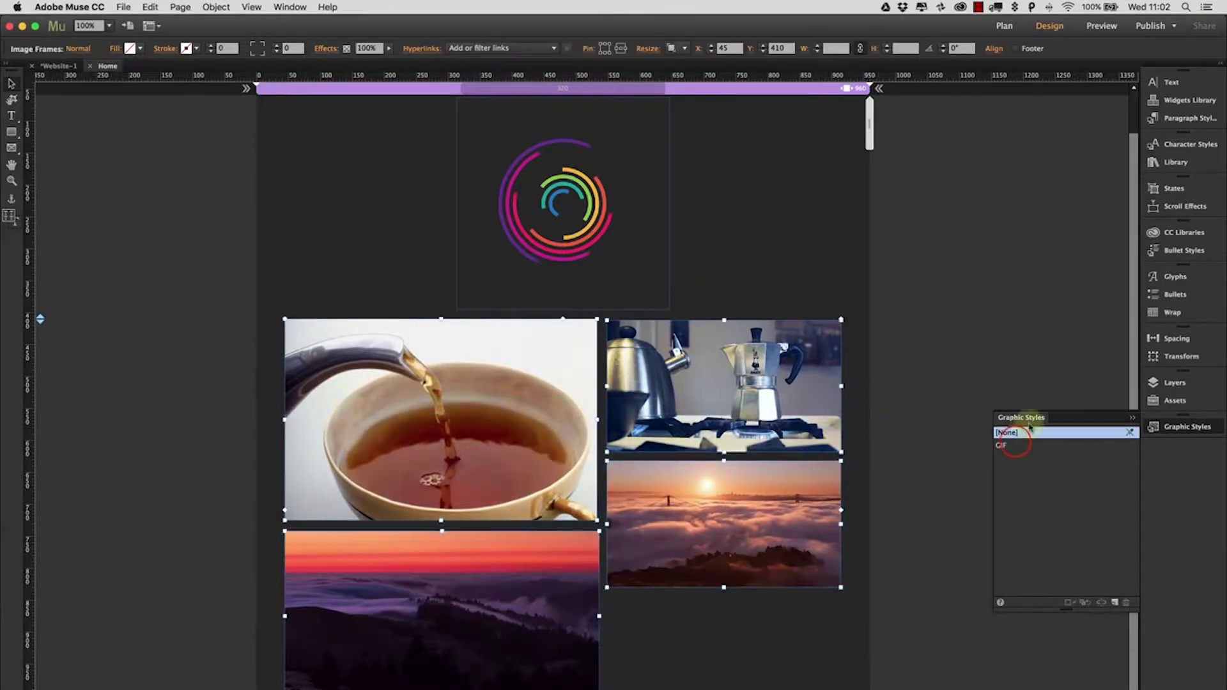
click(1006, 444)
click(815, 280)
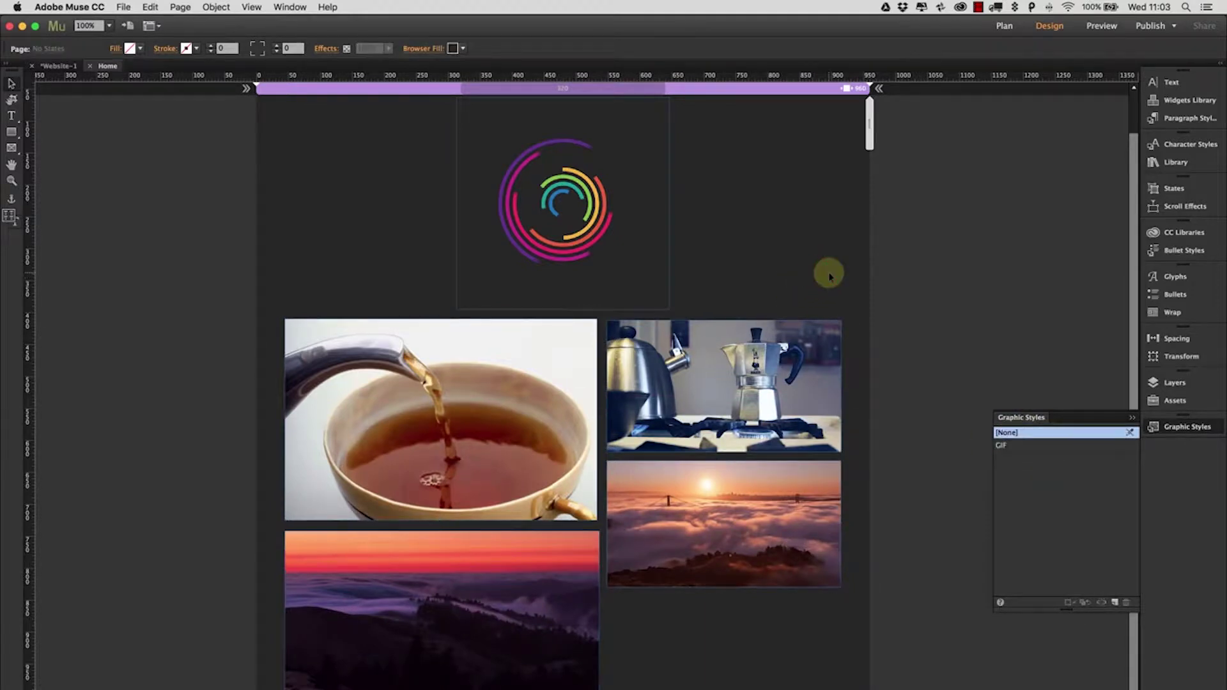
key(super+shift+e)
click(767, 506)
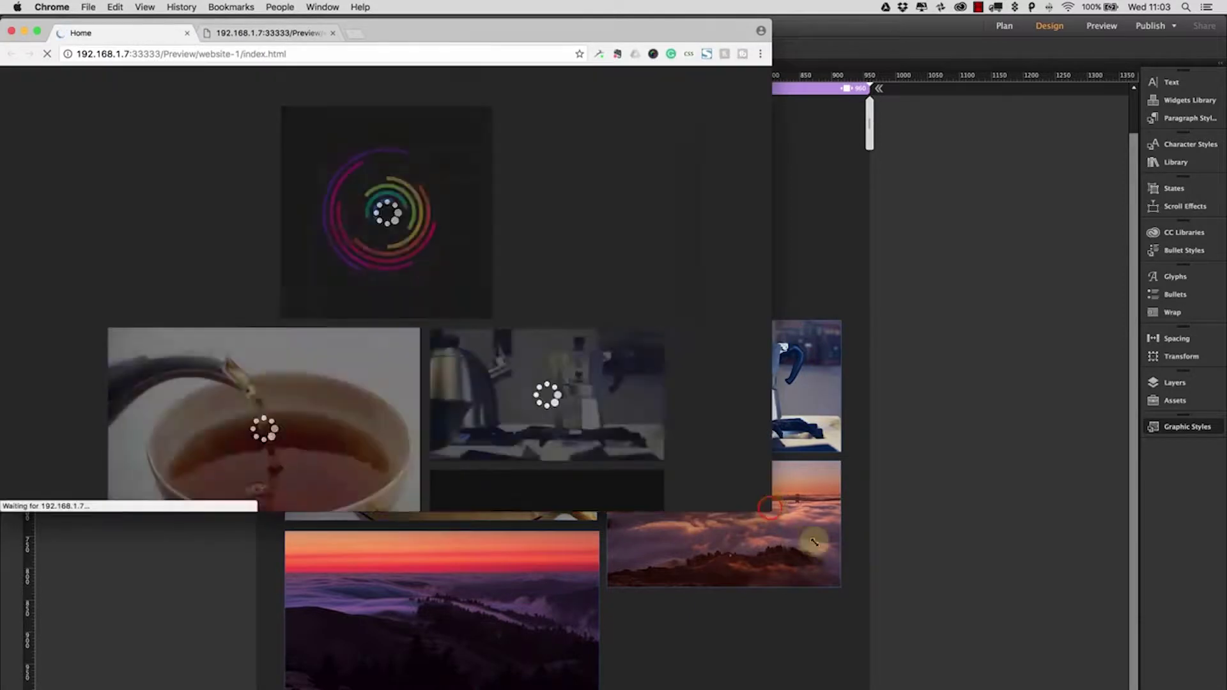
drag(772, 507, 978, 662)
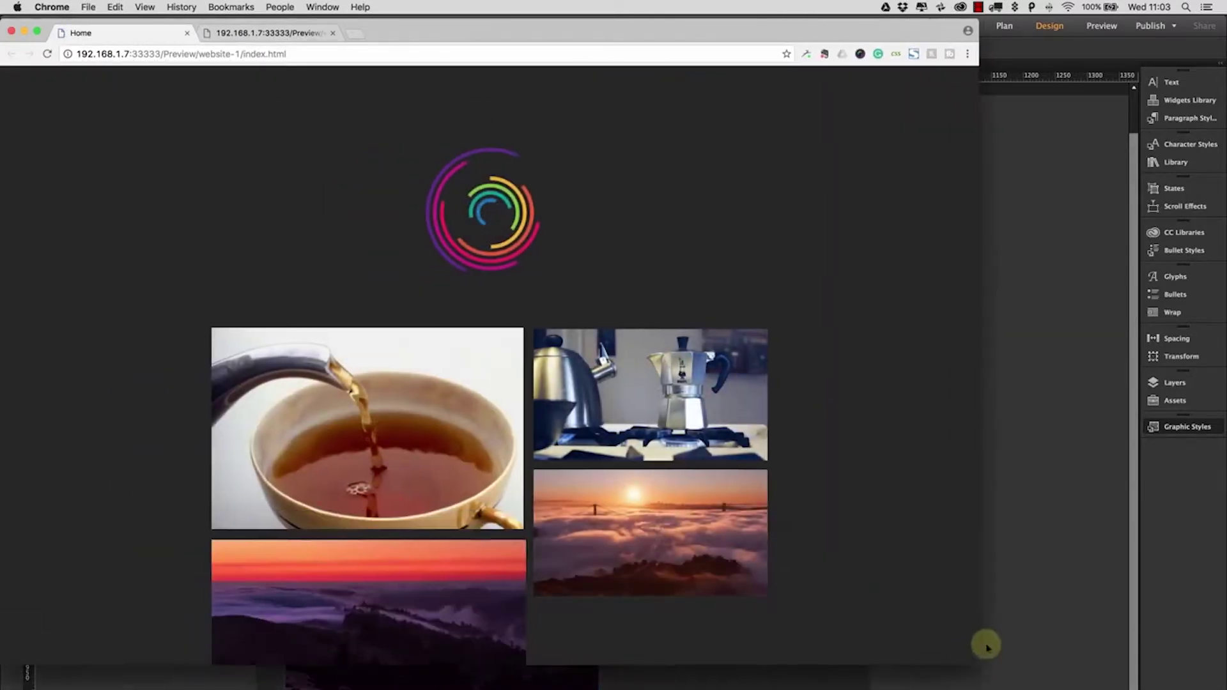
scroll(853, 410, down, 2)
scroll(854, 410, up, 1)
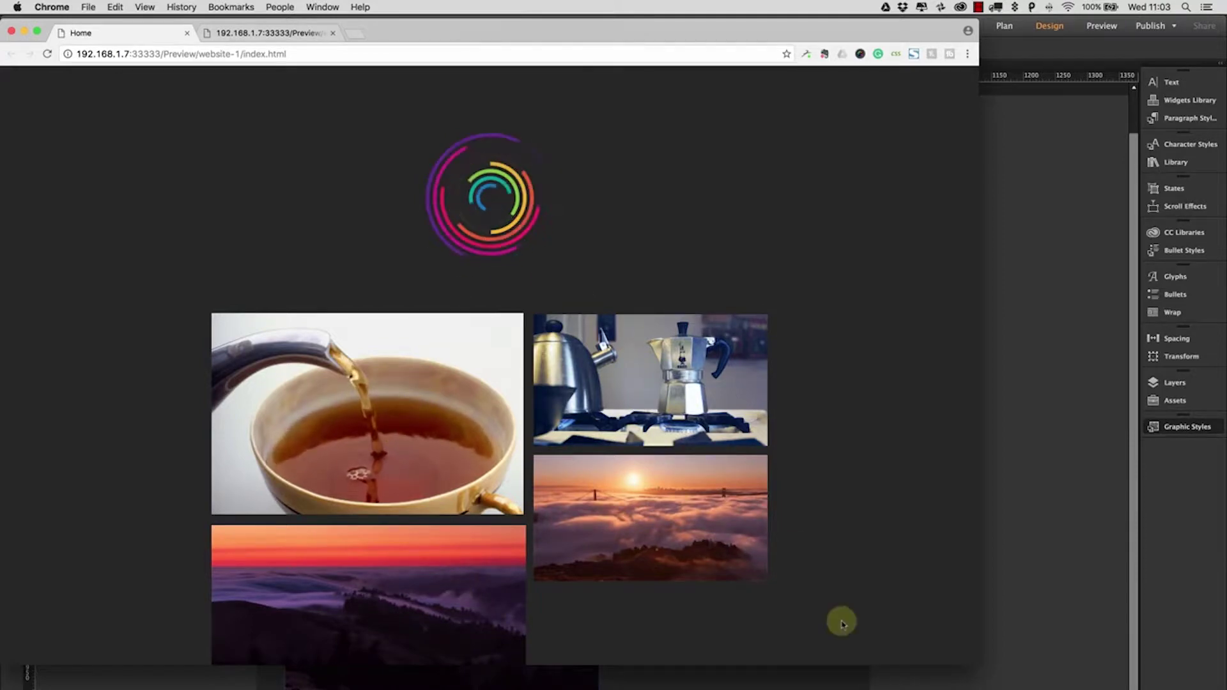
drag(974, 664, 737, 655)
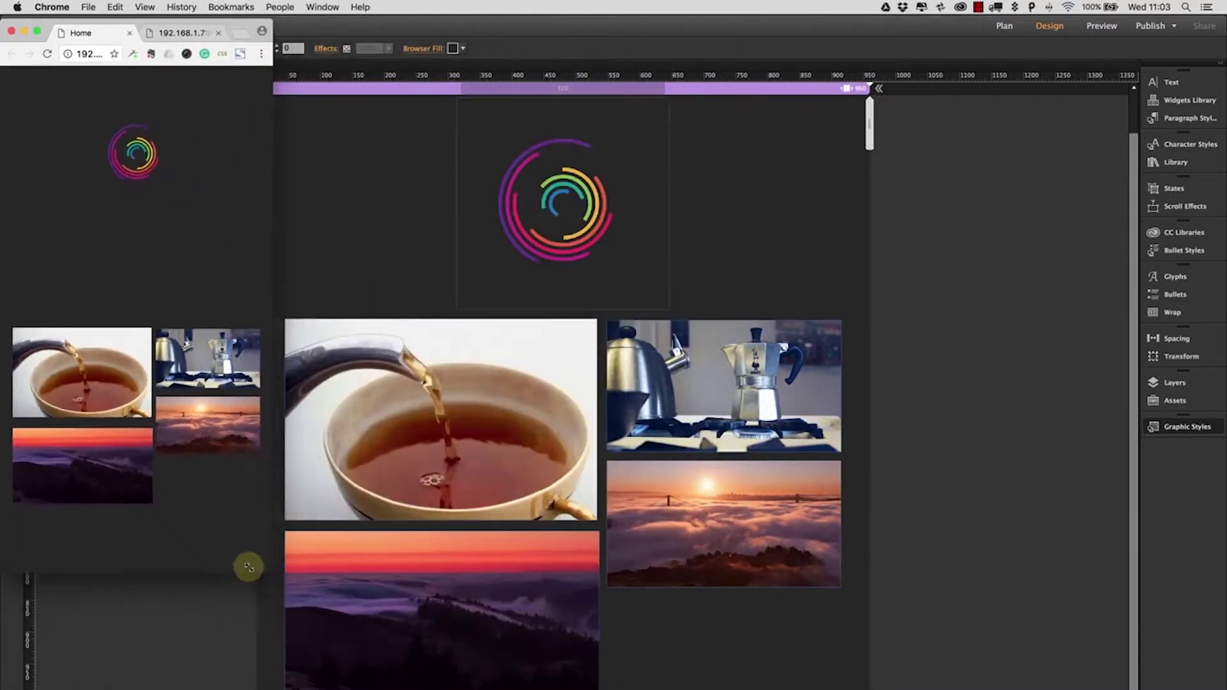
drag(737, 655, 251, 566)
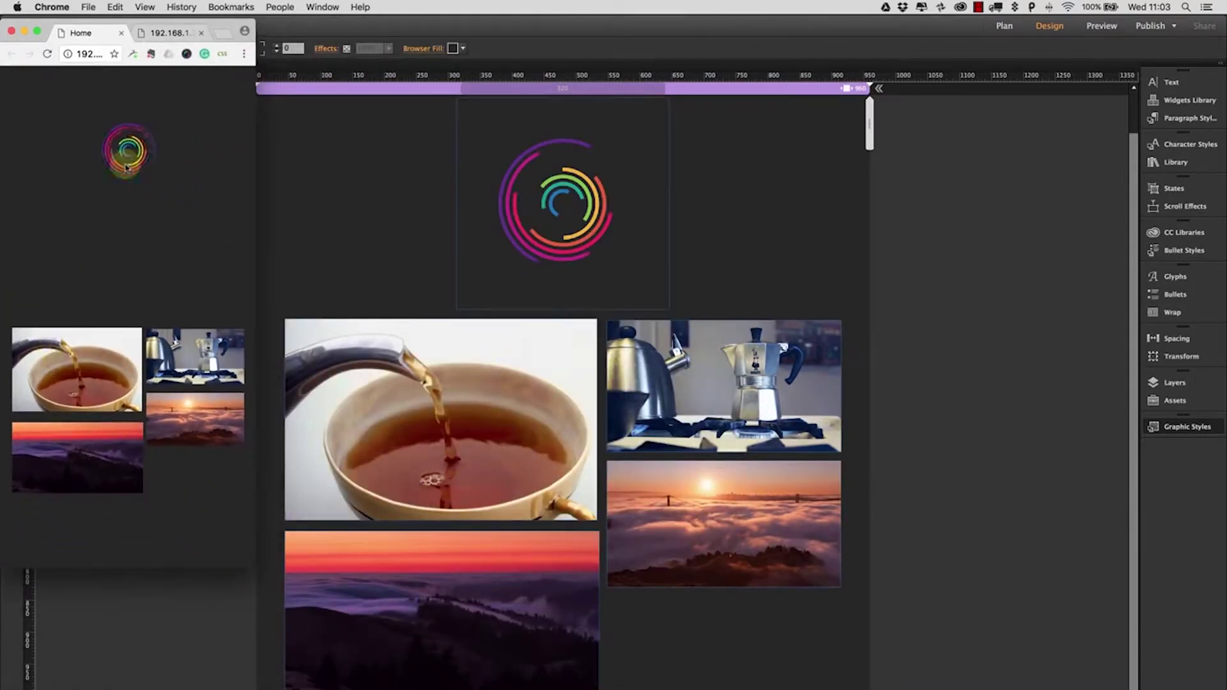
click(114, 31)
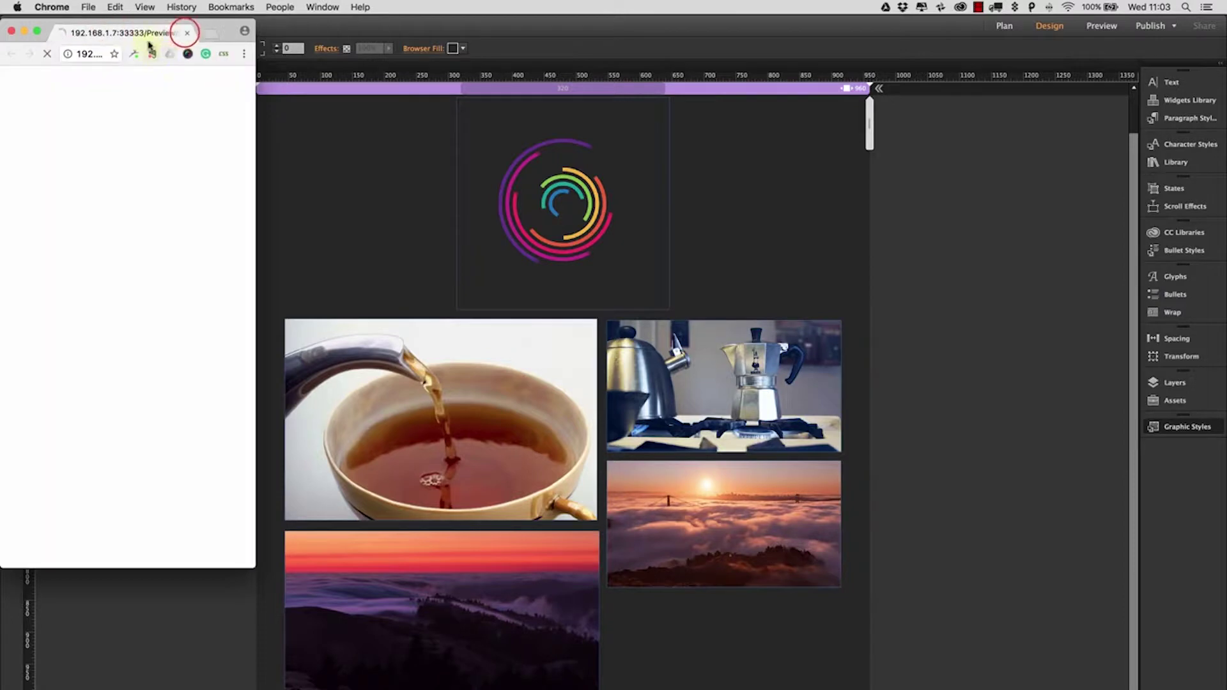
click(185, 32)
click(857, 356)
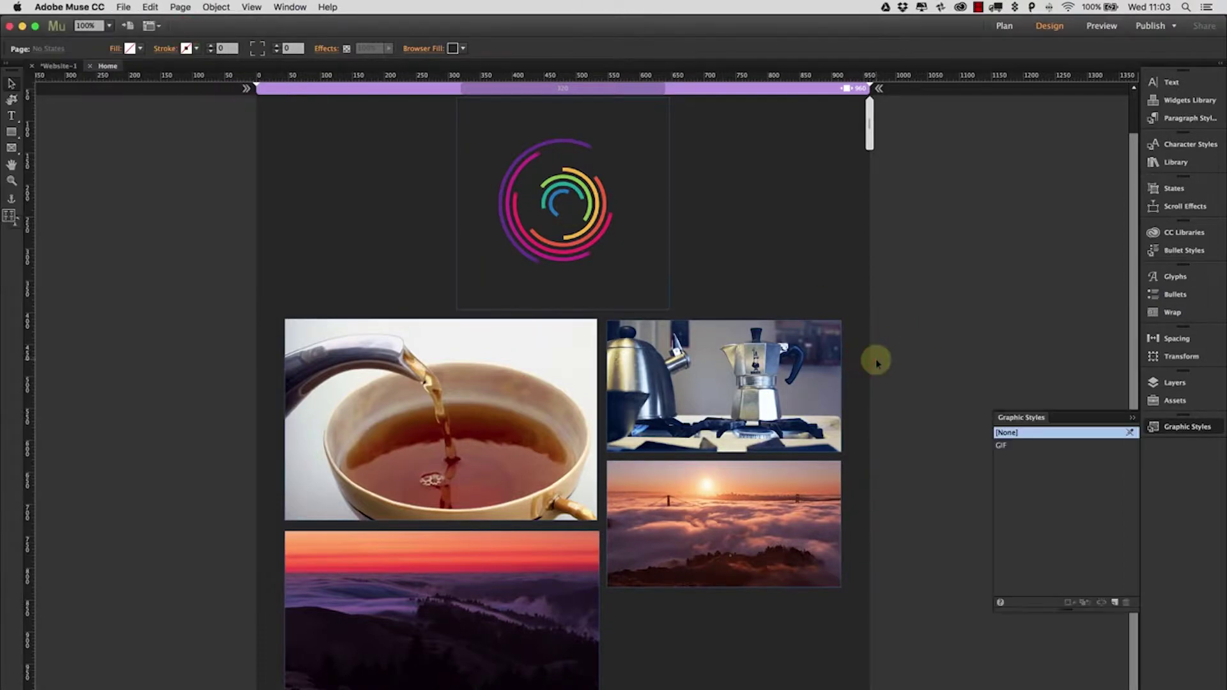
scroll(983, 412, up, 2)
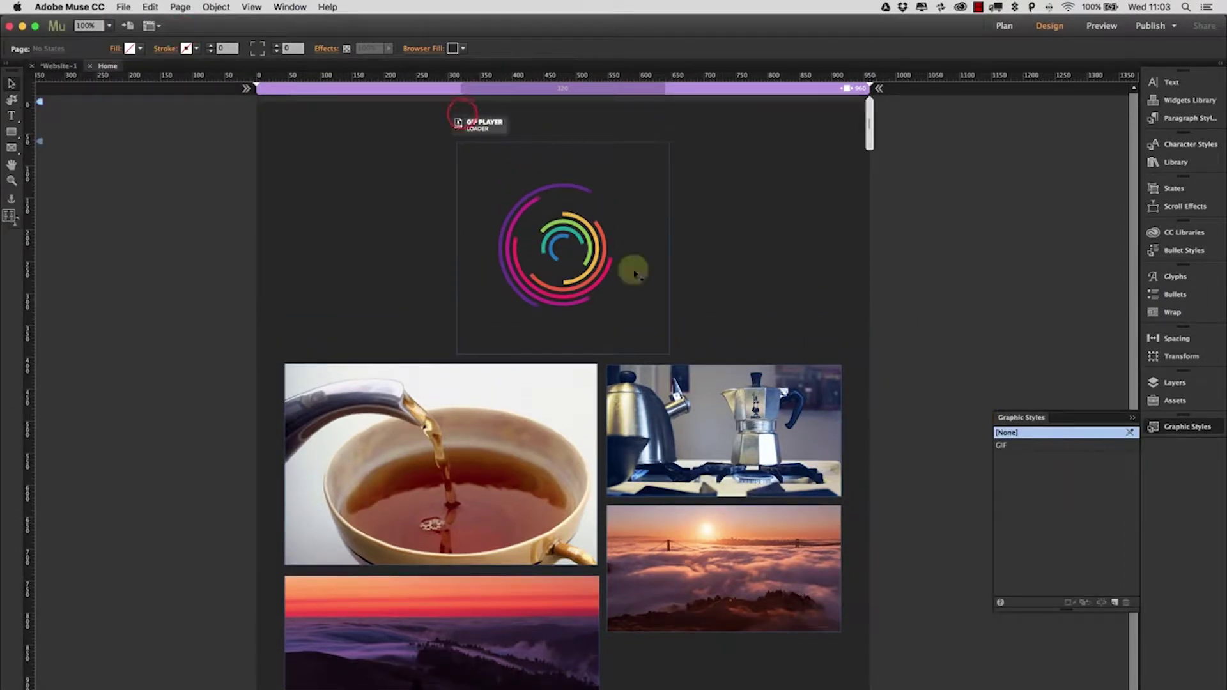
Inspect the GIF Player widget options and check the animated logo frame.
click(515, 115)
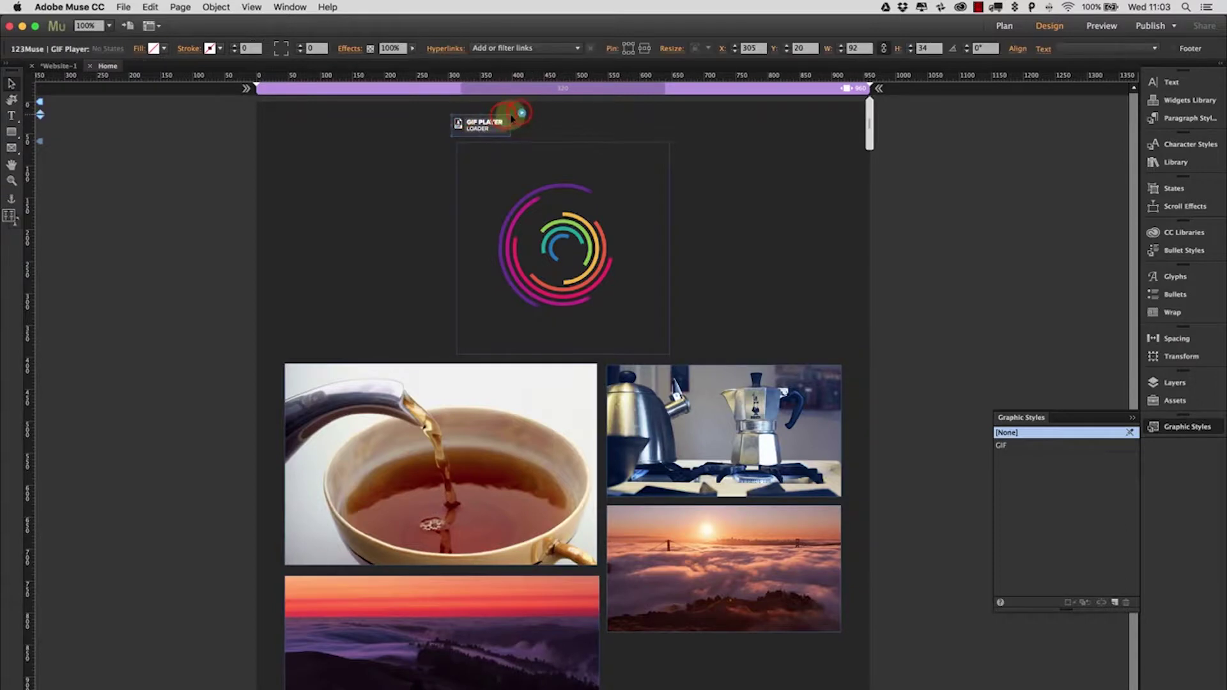
click(521, 115)
click(745, 272)
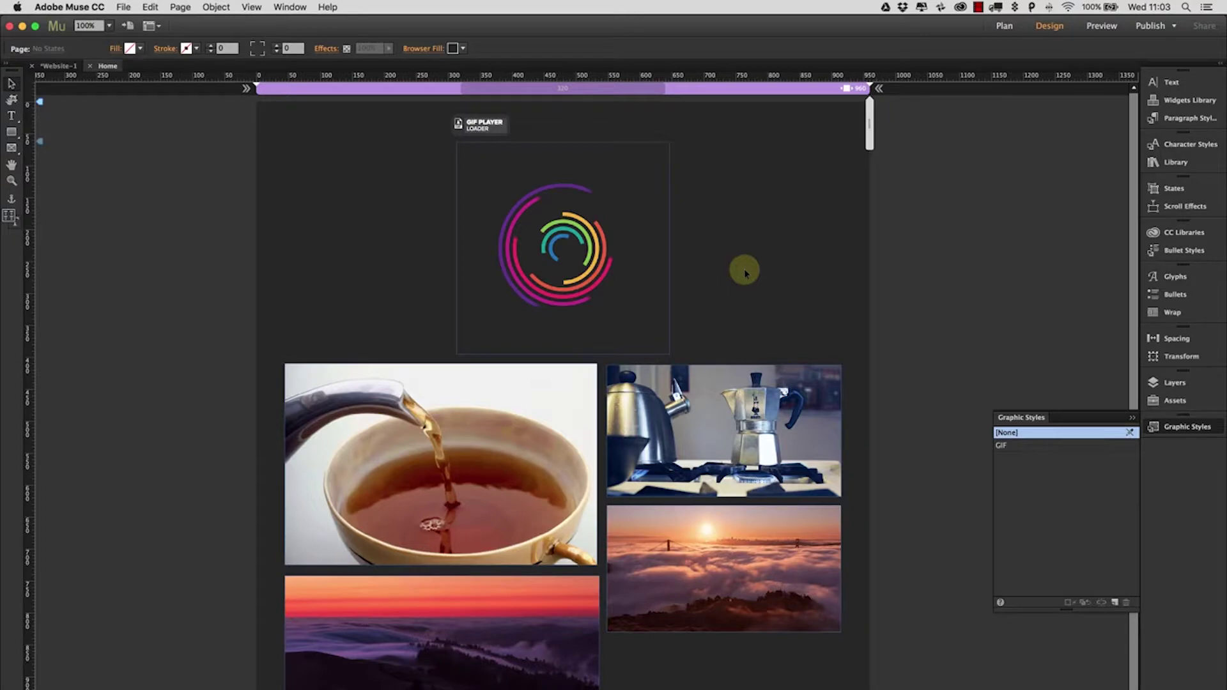
click(525, 251)
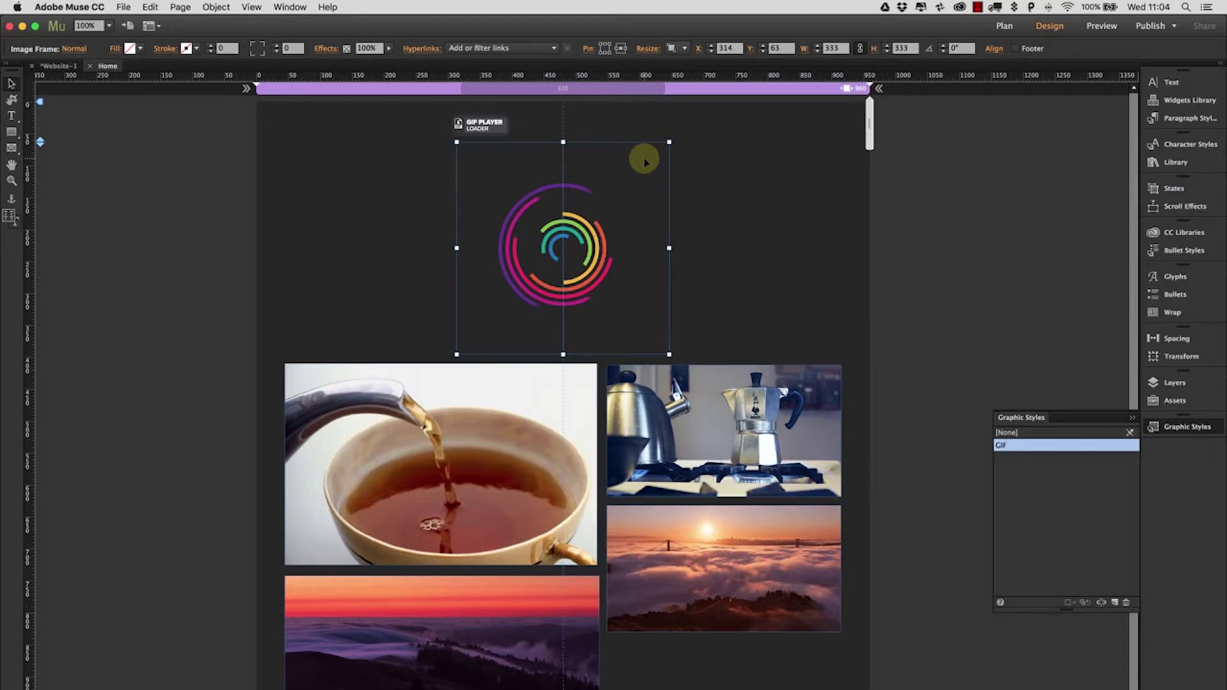
click(718, 186)
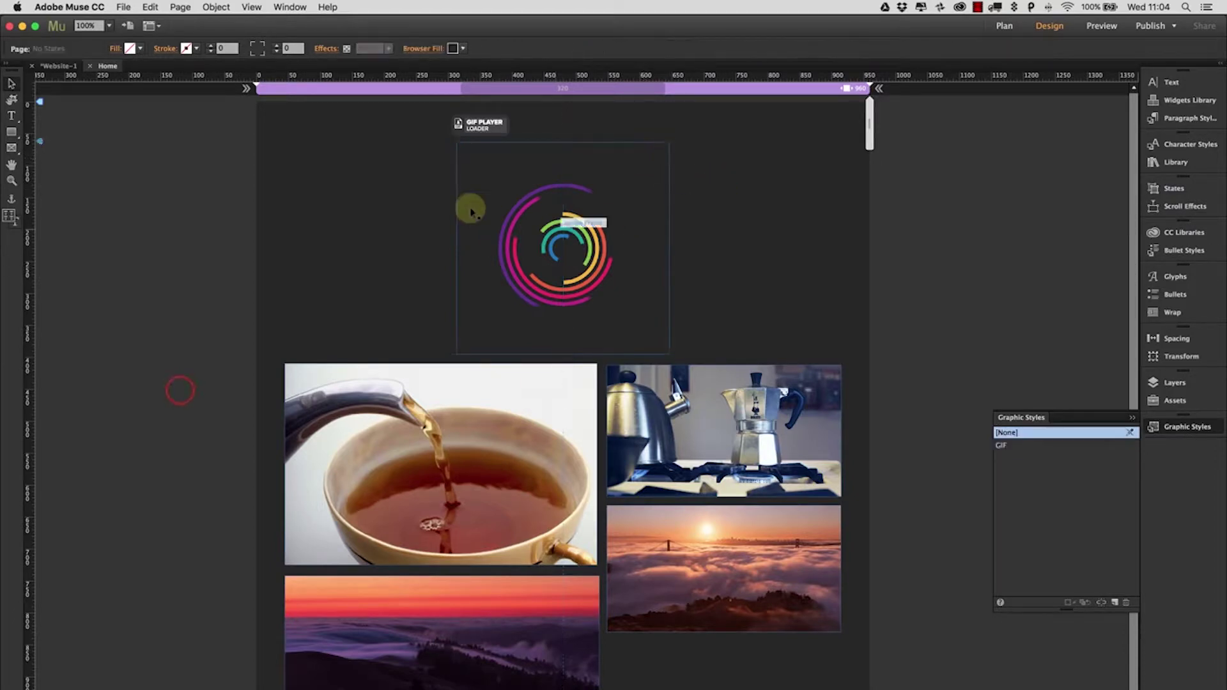
Delete the four photo frames and export a browser preview of the page.
mouse_move(179, 389)
mouse_down()
mouse_move(872, 606)
mouse_move(865, 642)
mouse_up()
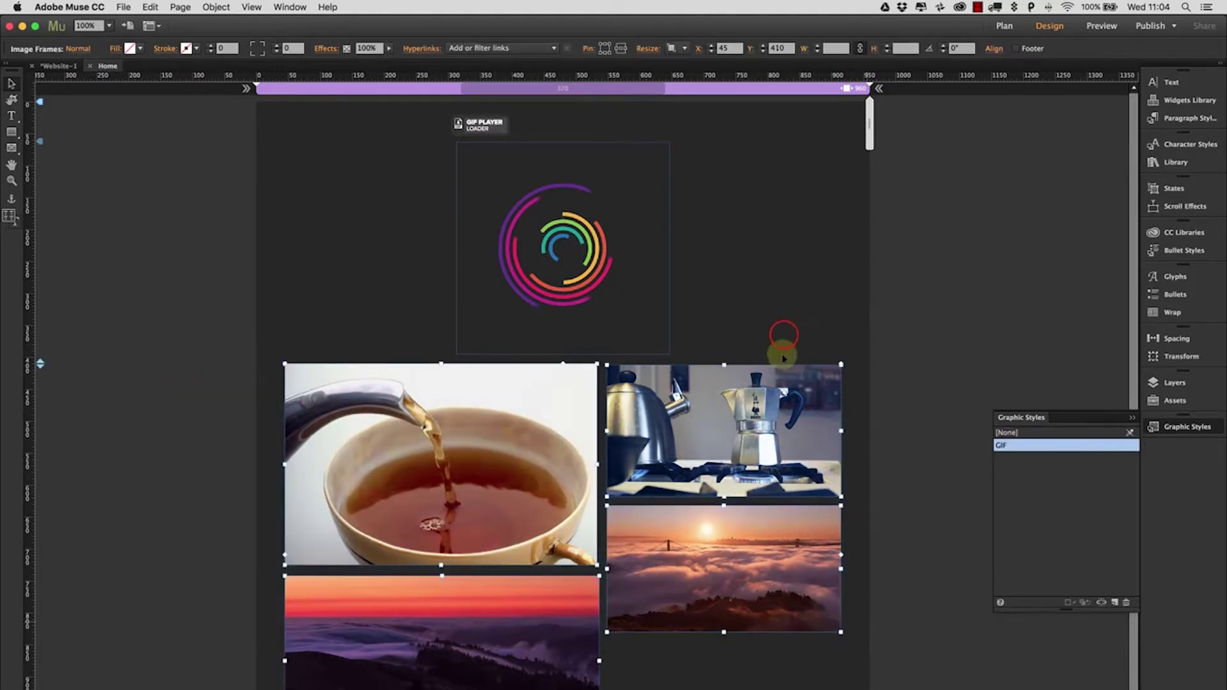
key(Delete)
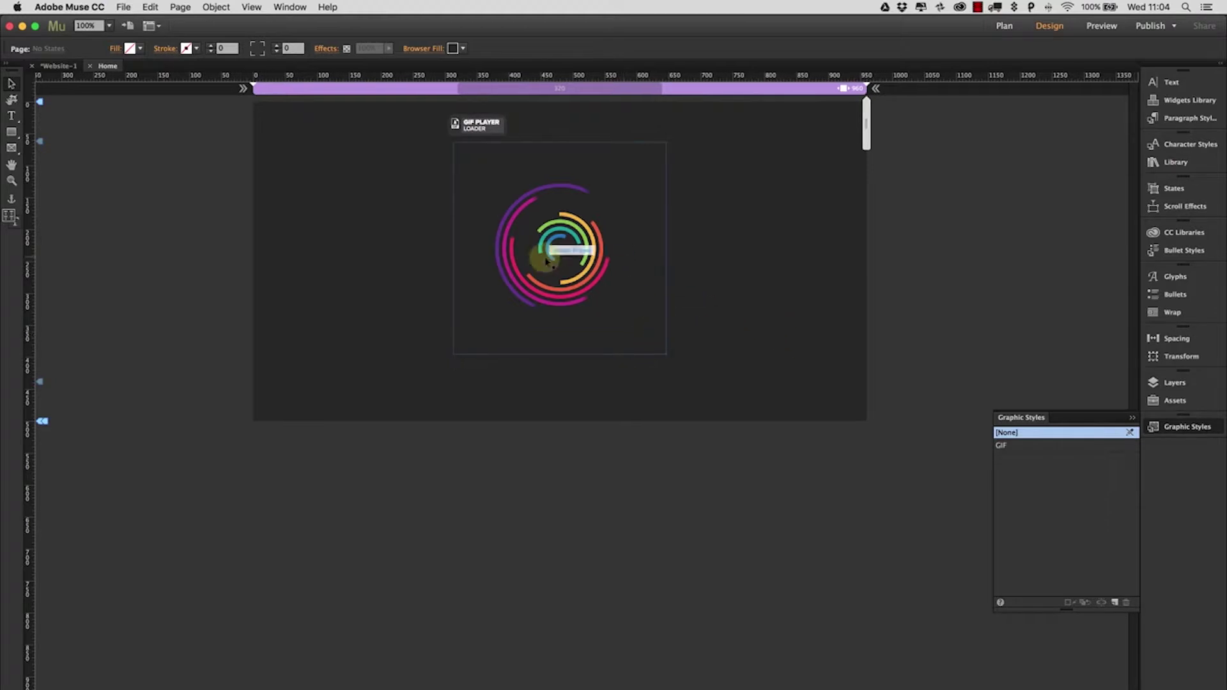
key(super+shift+e)
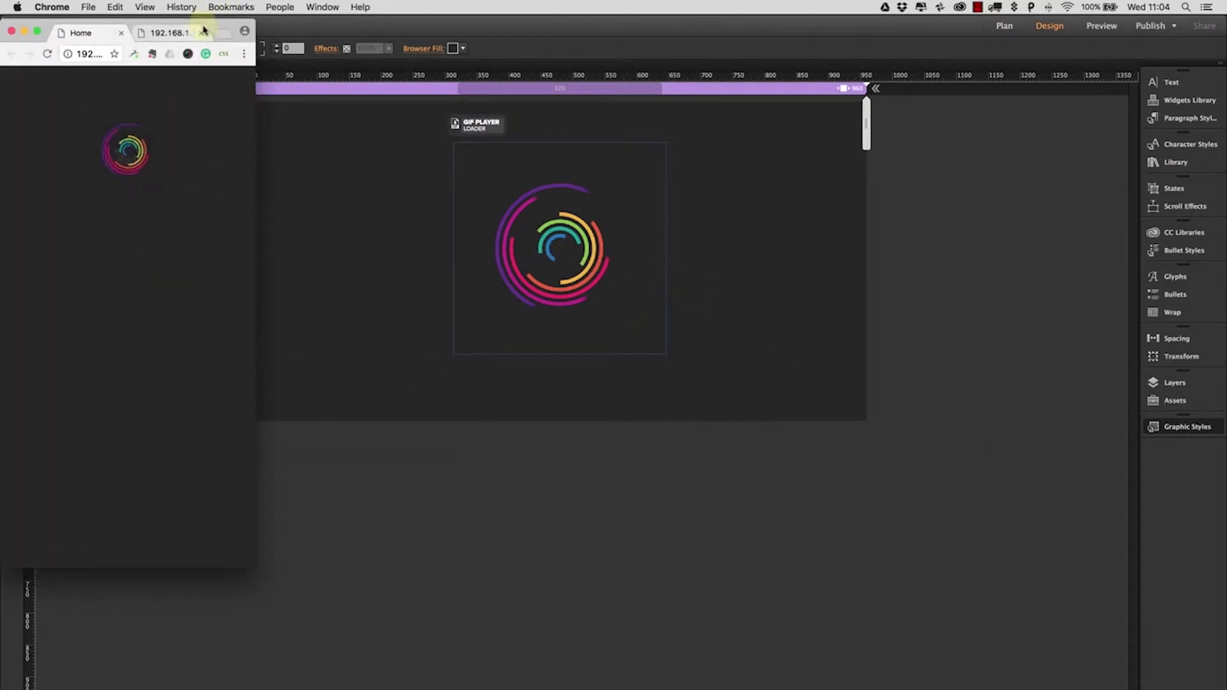
Close the extra preview tab and enlarge Chrome to fill most of the screen.
click(203, 34)
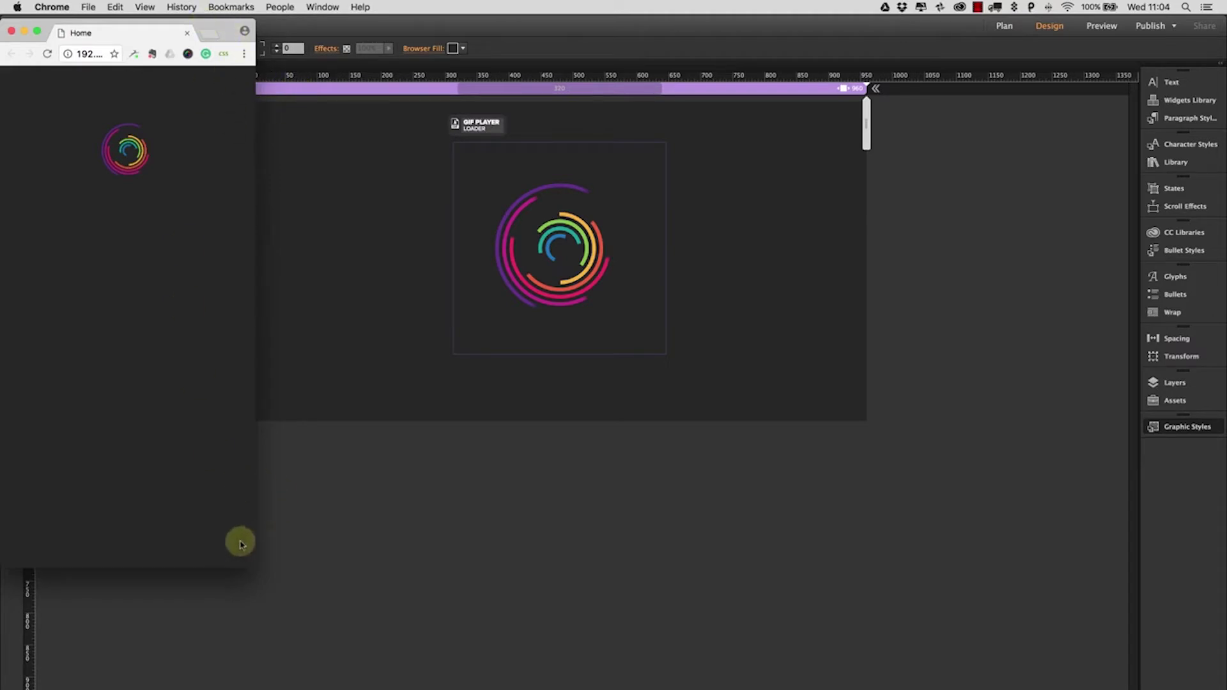
drag(256, 566, 926, 682)
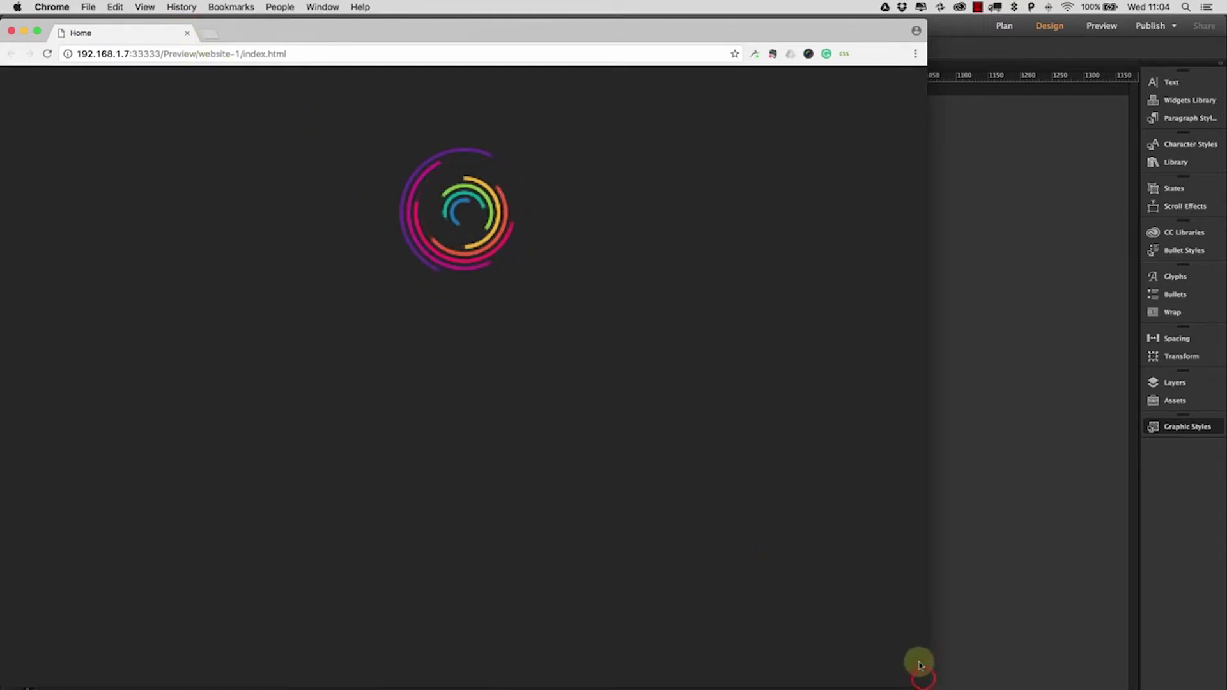
drag(925, 683, 1069, 689)
Reopen the preview and resize Chrome down to phone width and back to desktop width.
click(186, 33)
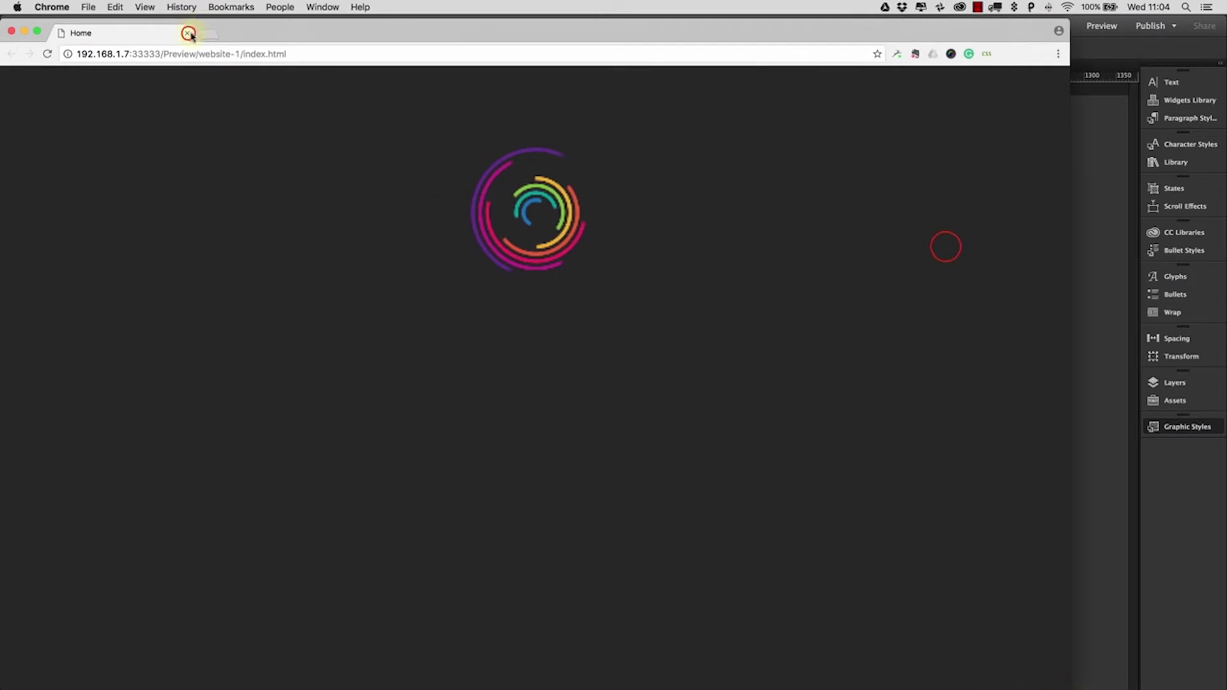
key(super+shift+e)
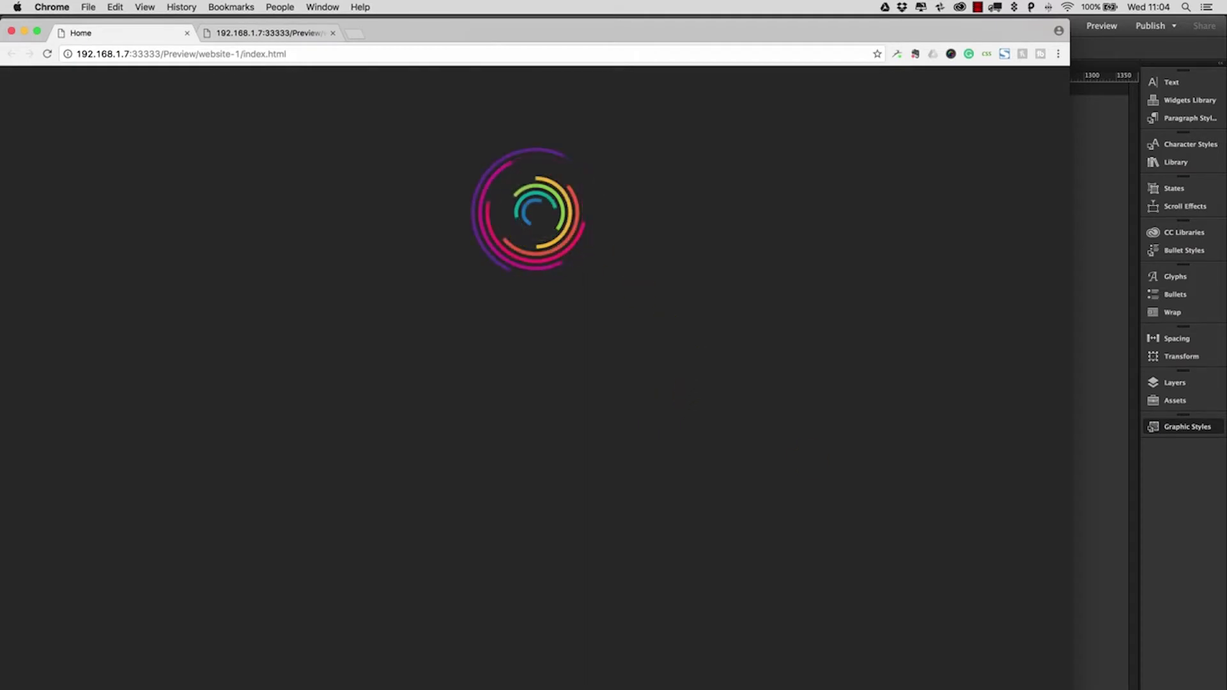
mouse_move(1069, 686)
mouse_down()
mouse_move(431, 571)
mouse_move(296, 523)
mouse_move(797, 665)
mouse_move(938, 647)
mouse_move(767, 591)
mouse_move(796, 464)
mouse_move(633, 499)
mouse_move(680, 516)
mouse_up()
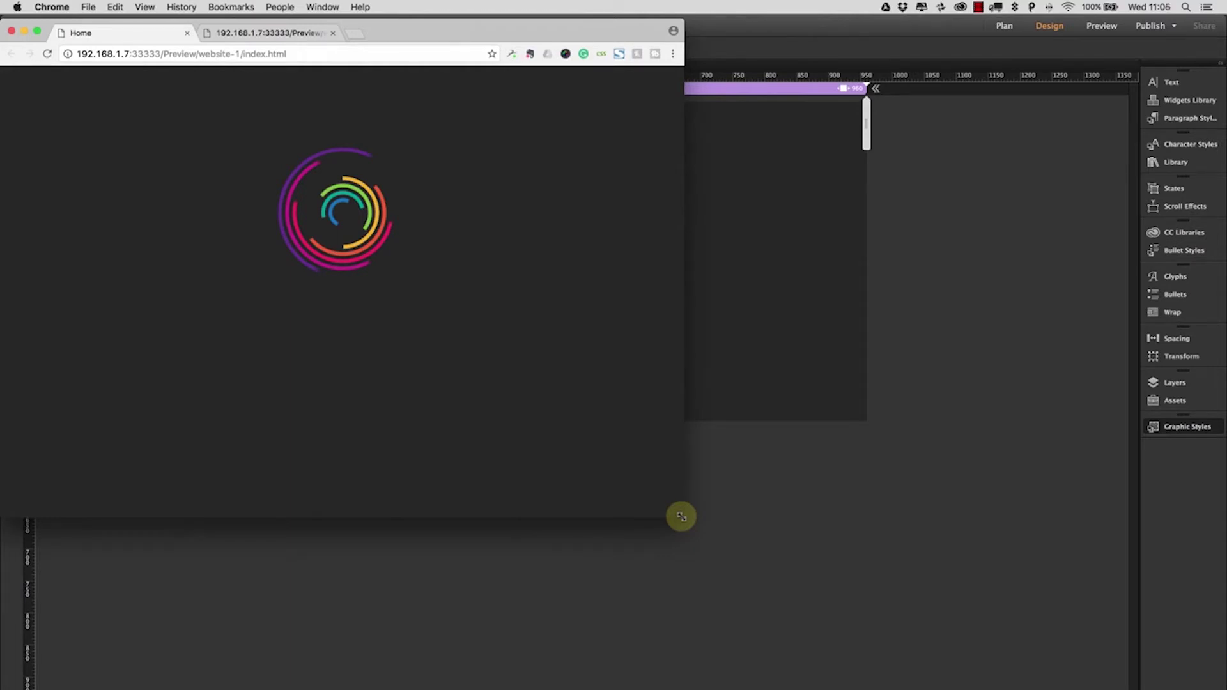
drag(681, 517, 173, 463)
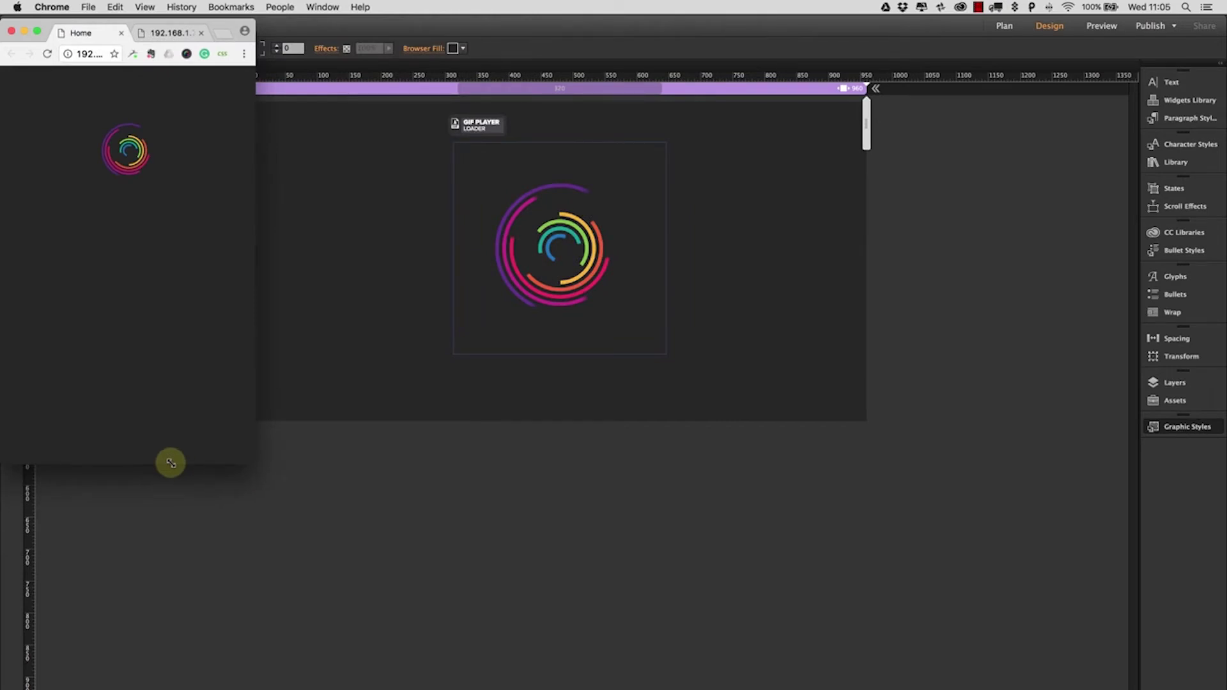
drag(171, 463, 964, 609)
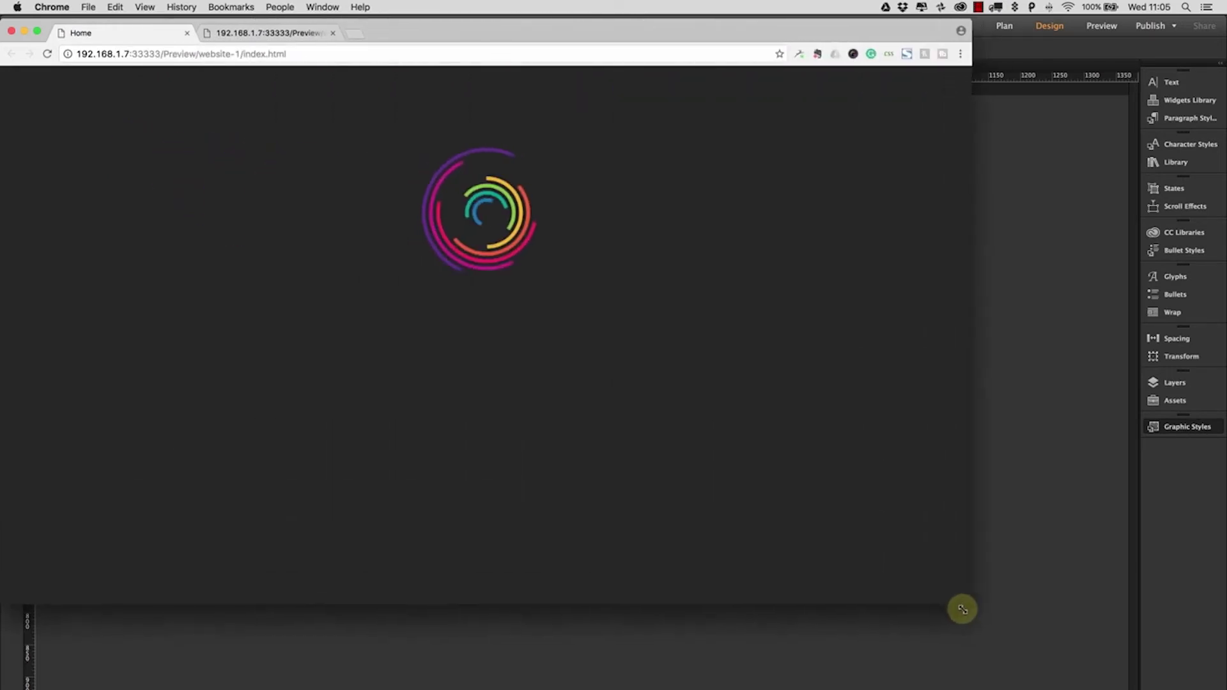